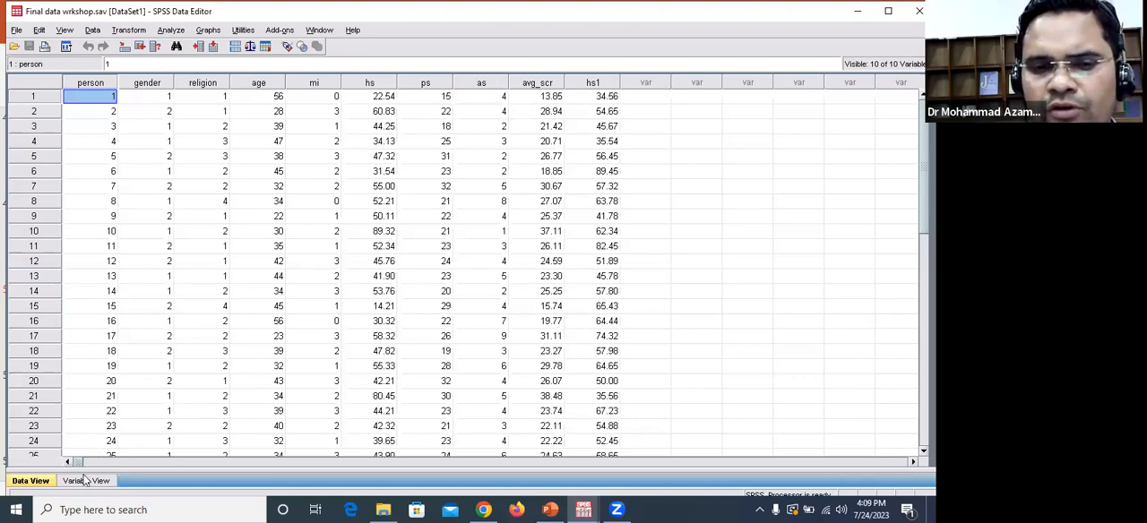
click(127, 31)
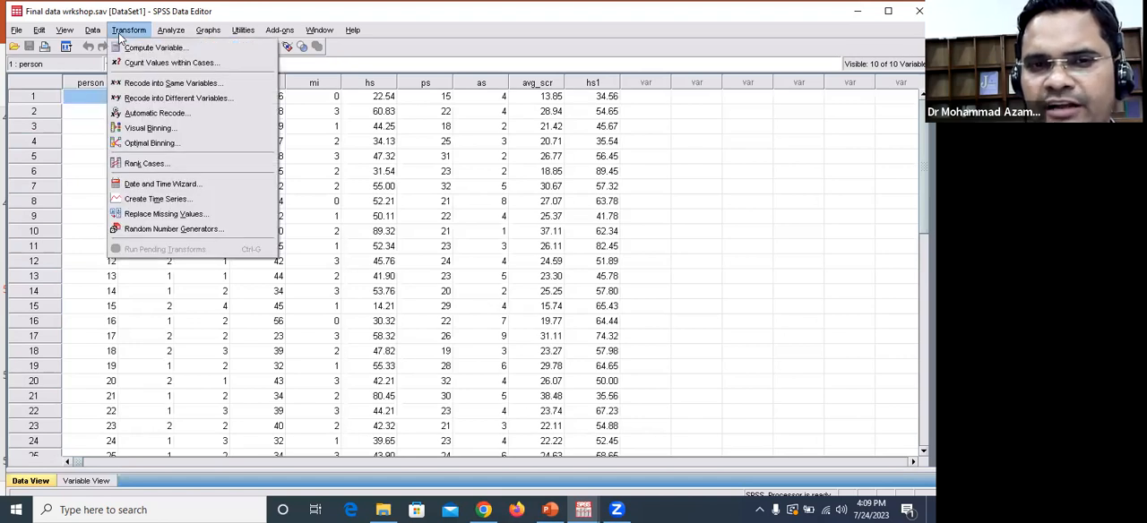
click(128, 50)
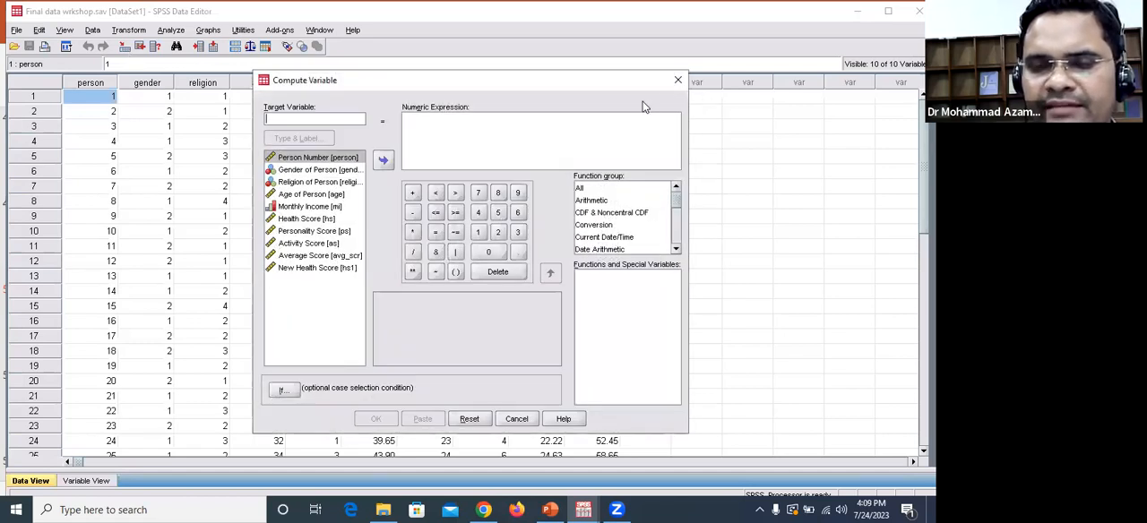
click(676, 82)
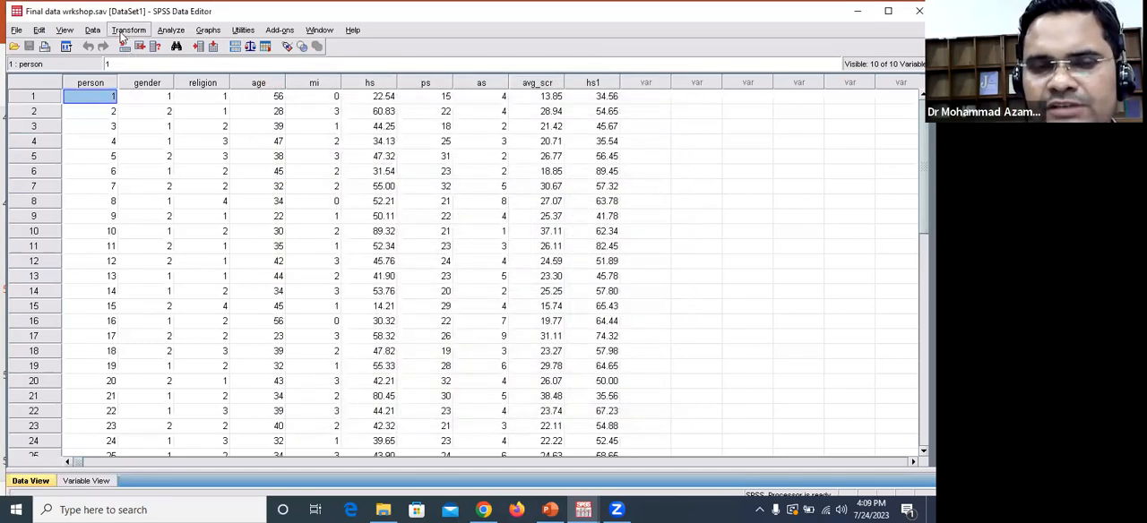
Step: Start a Compute Variable operation with Newvariab as the target variable
click(126, 30)
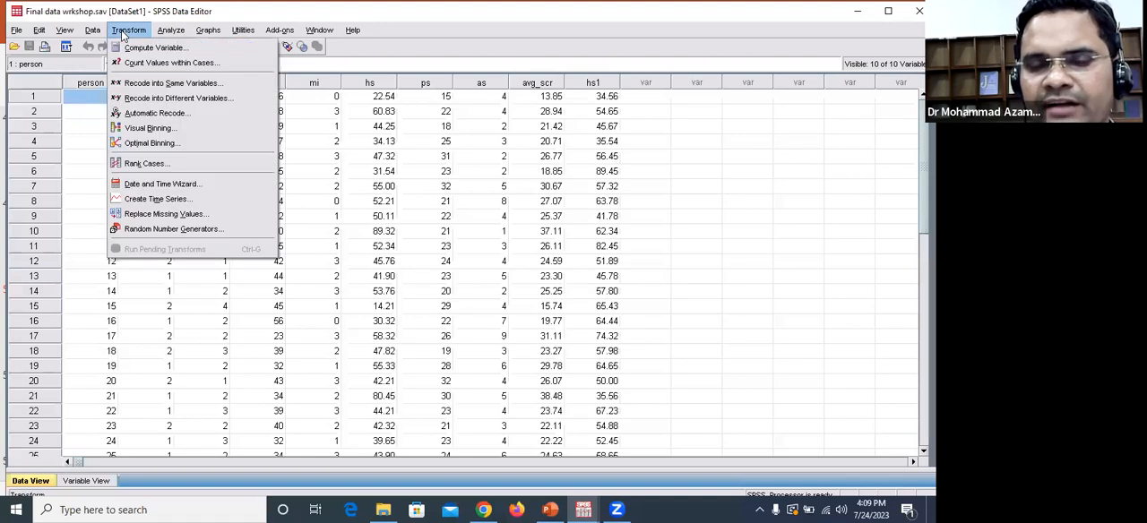
click(131, 48)
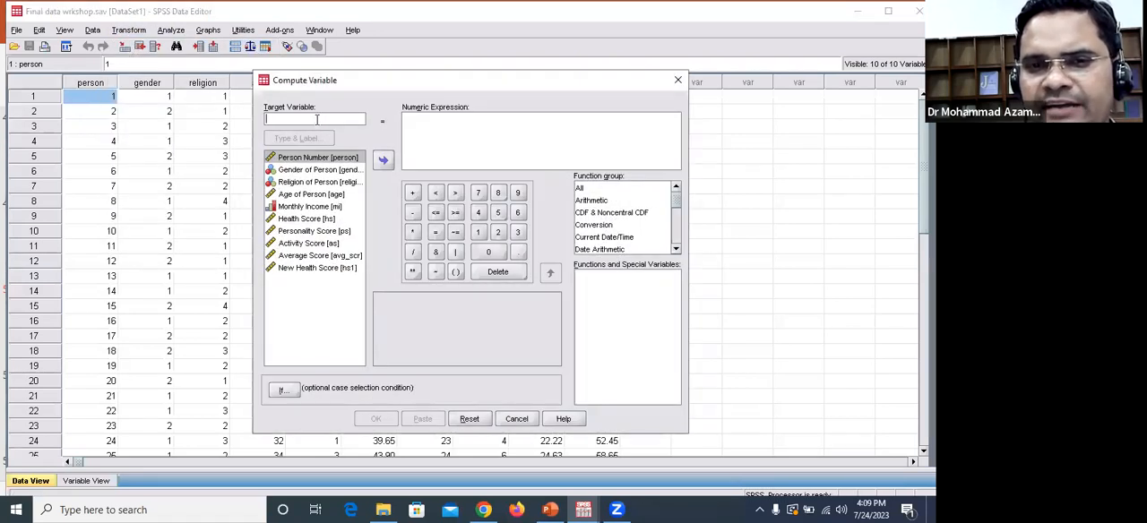
click(316, 119)
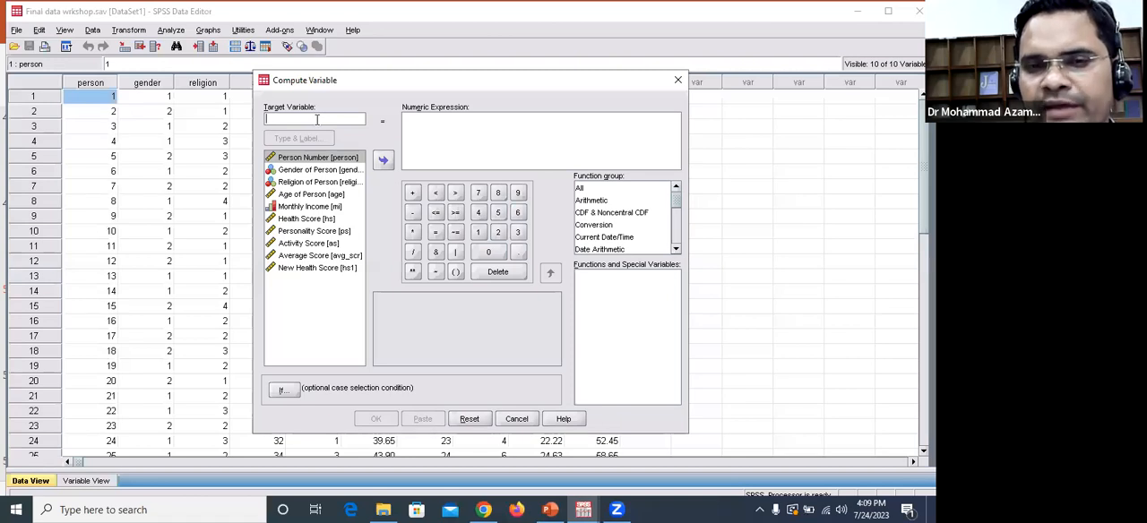
text(New)
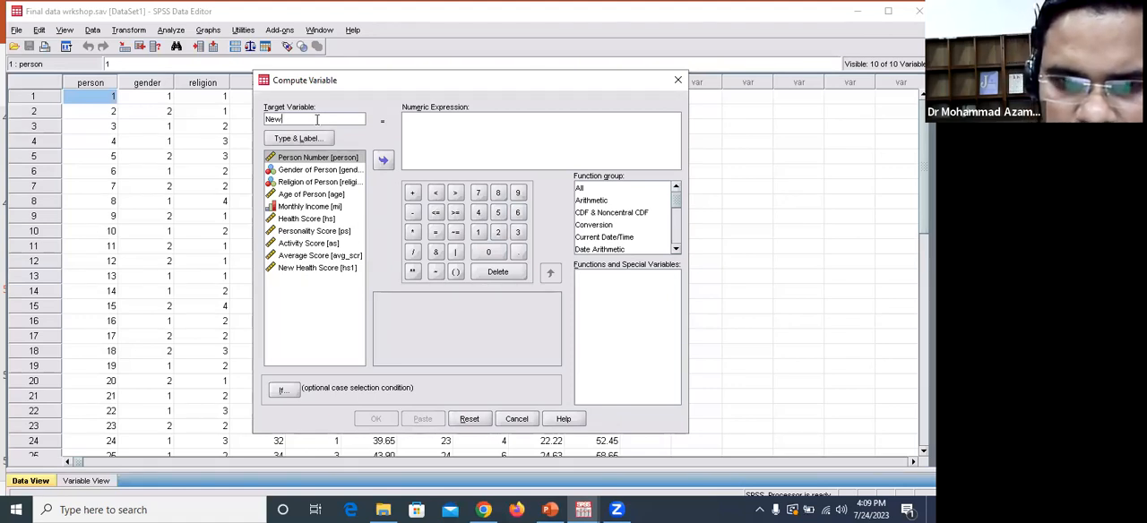
text(variabl)
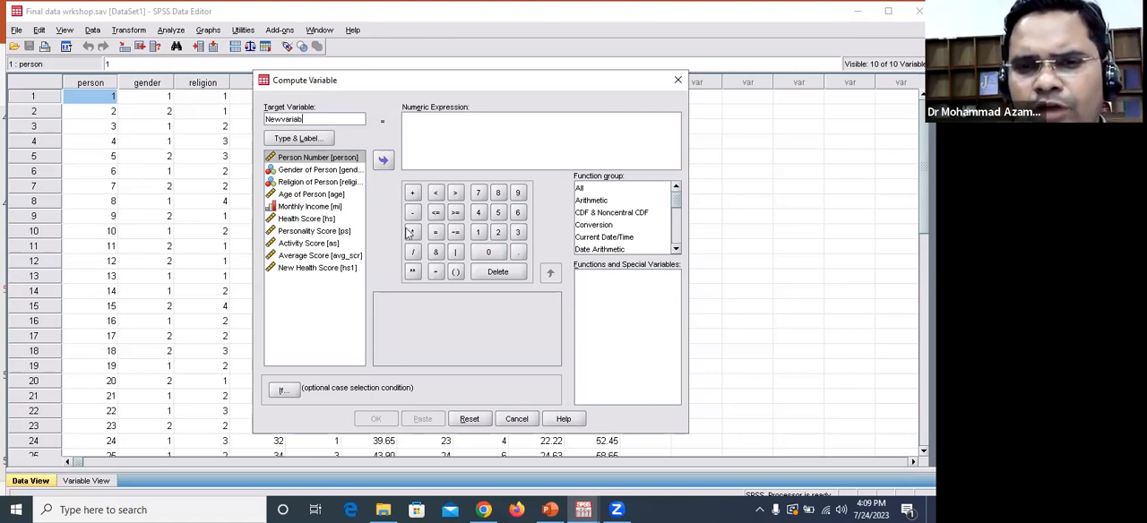
Step: Build the numeric expression (ps + as) from the Personality Score and Activity Score variables and run the computation
click(456, 274)
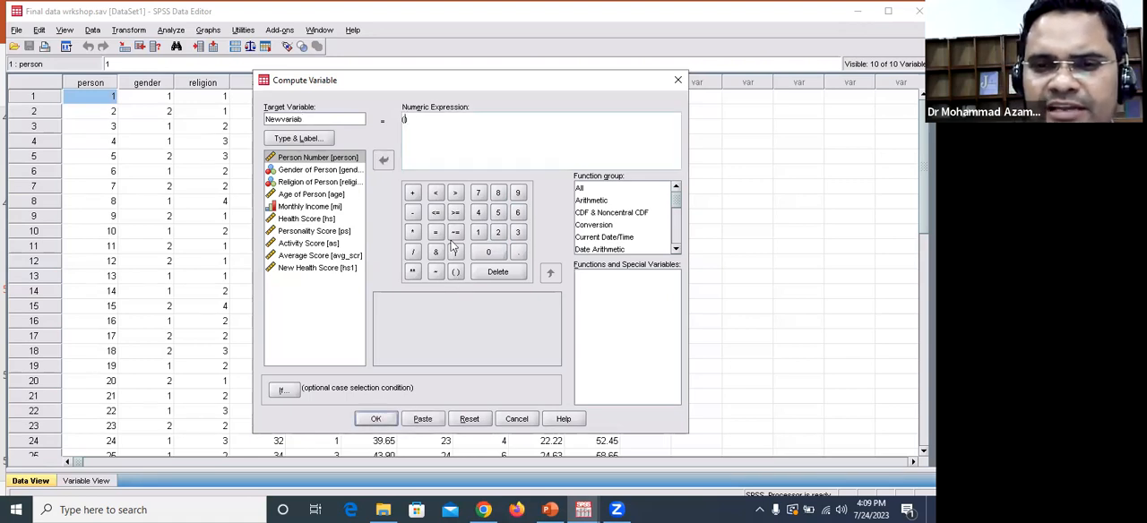
click(308, 233)
click(385, 163)
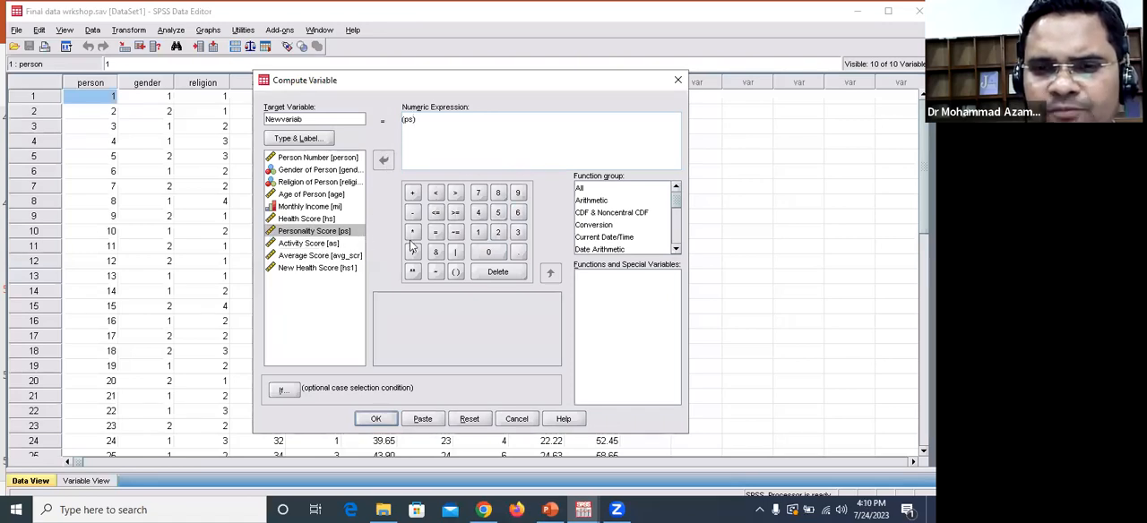
click(413, 197)
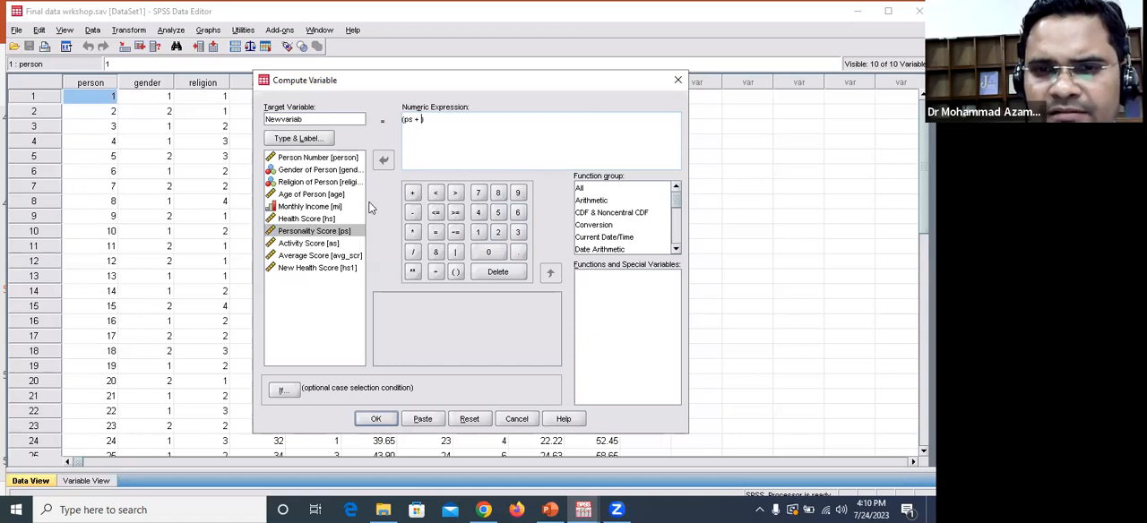
click(300, 245)
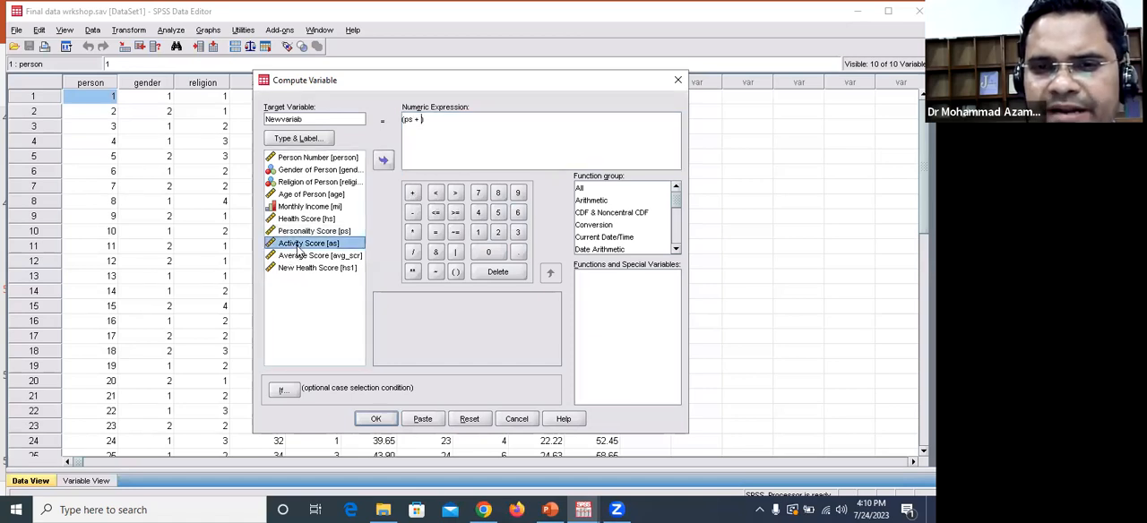
click(384, 159)
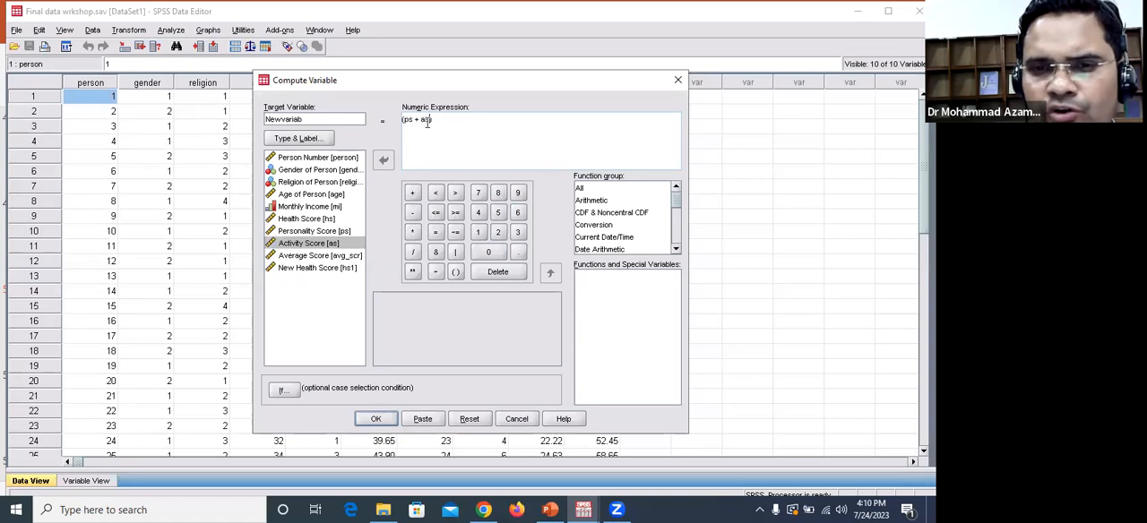
double_click(426, 123)
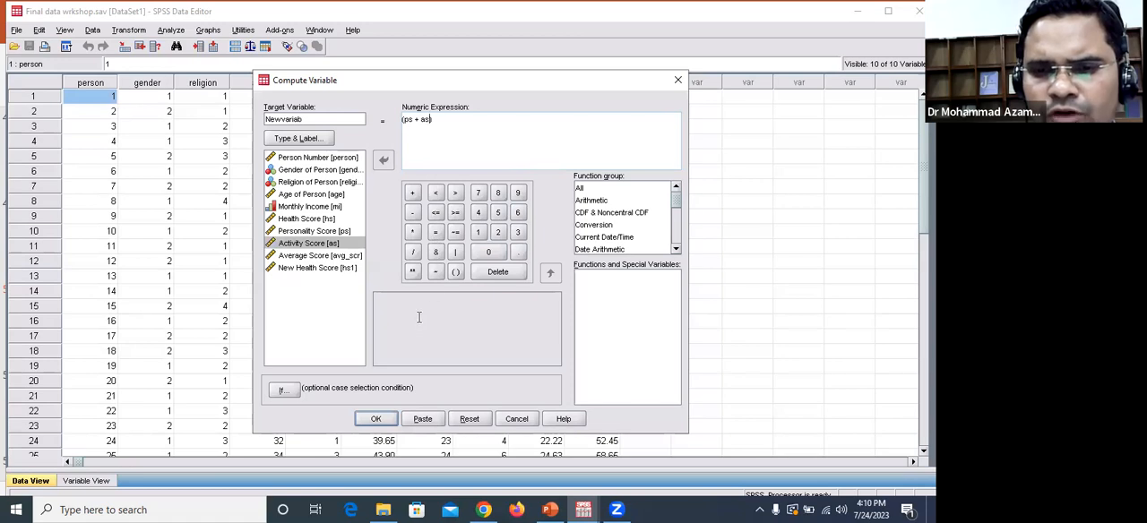
click(377, 421)
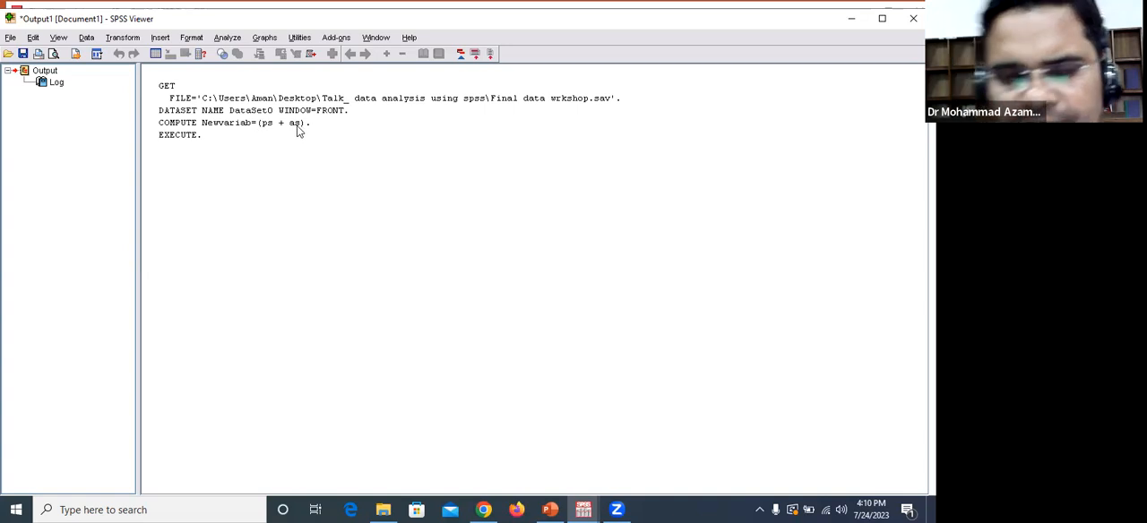
Step: Return to the data editor and examine the Newvariab column's values and its row in the variable definitions
click(584, 510)
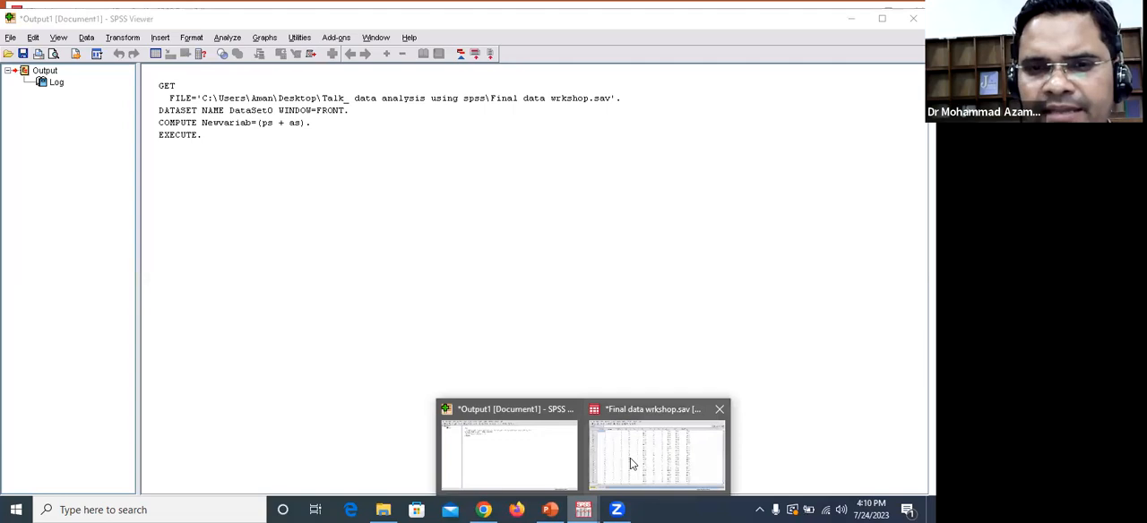
click(630, 458)
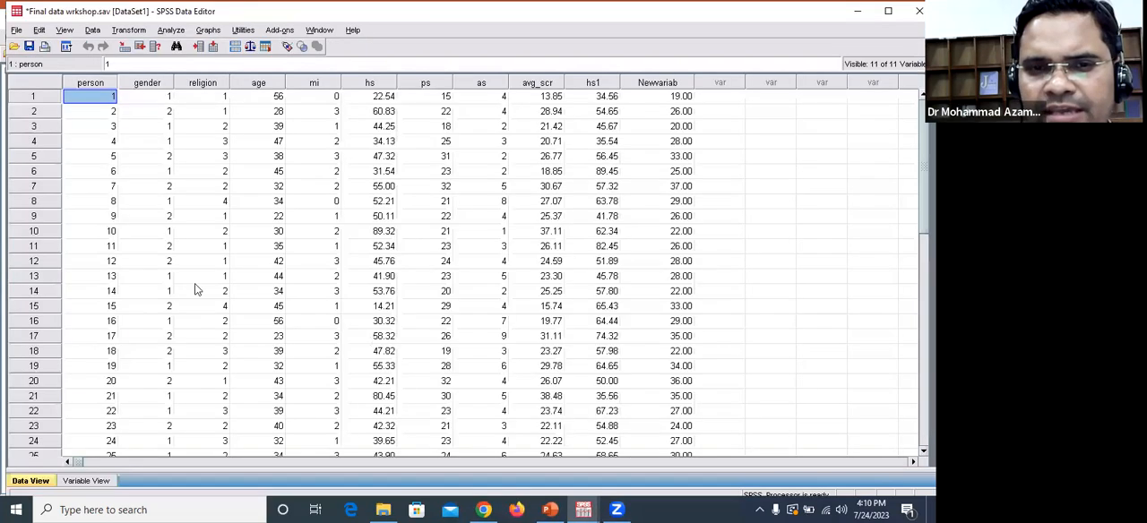
click(658, 82)
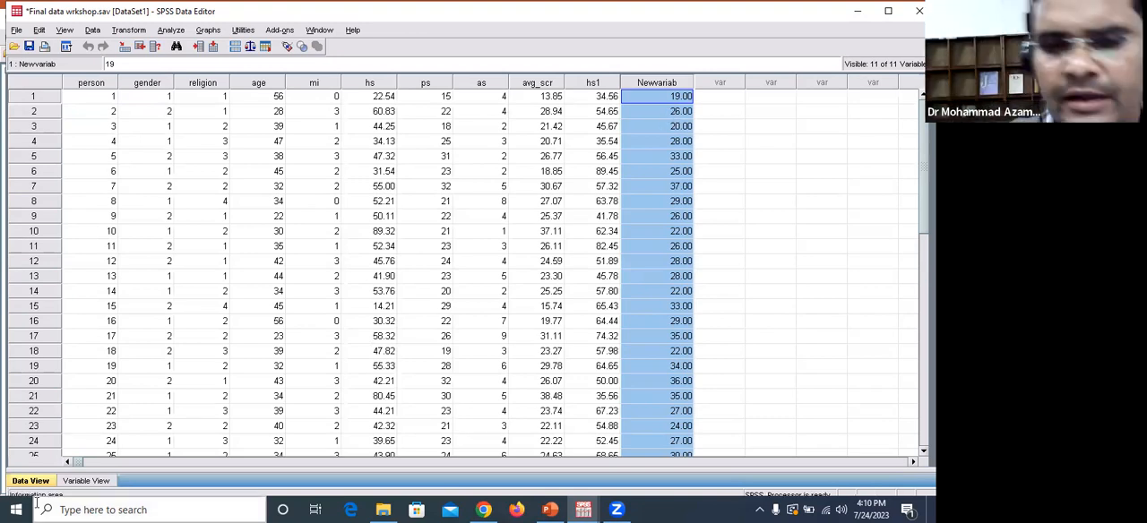
click(86, 481)
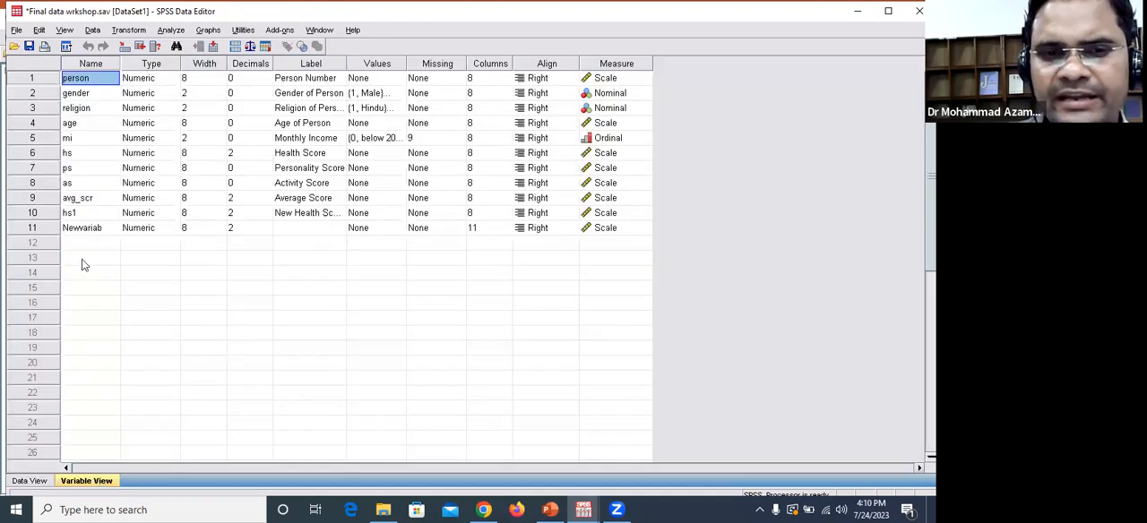
click(81, 230)
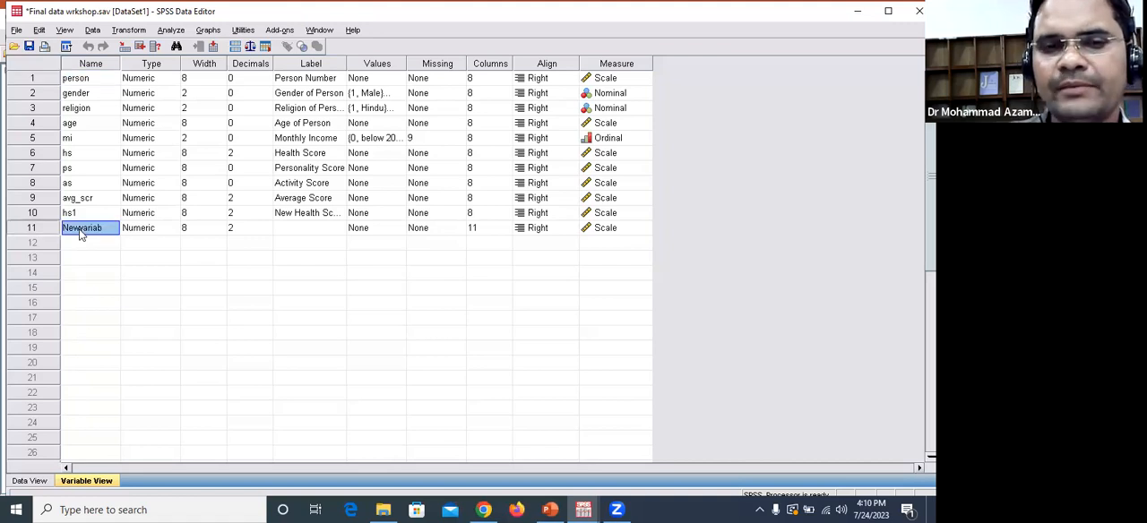
click(42, 231)
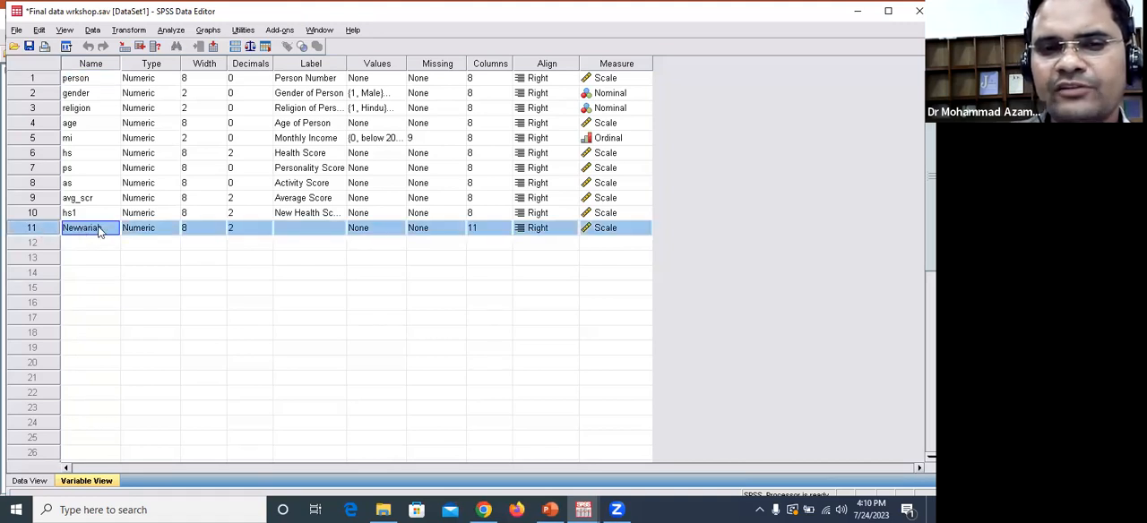
Step: Label the Newvariab variable "New variable"
click(302, 229)
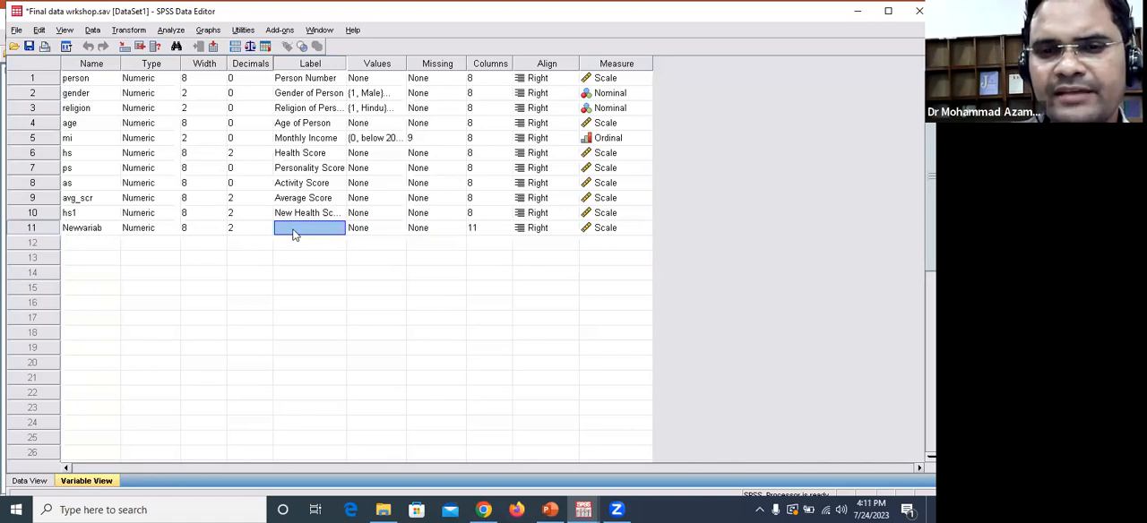
click(285, 229)
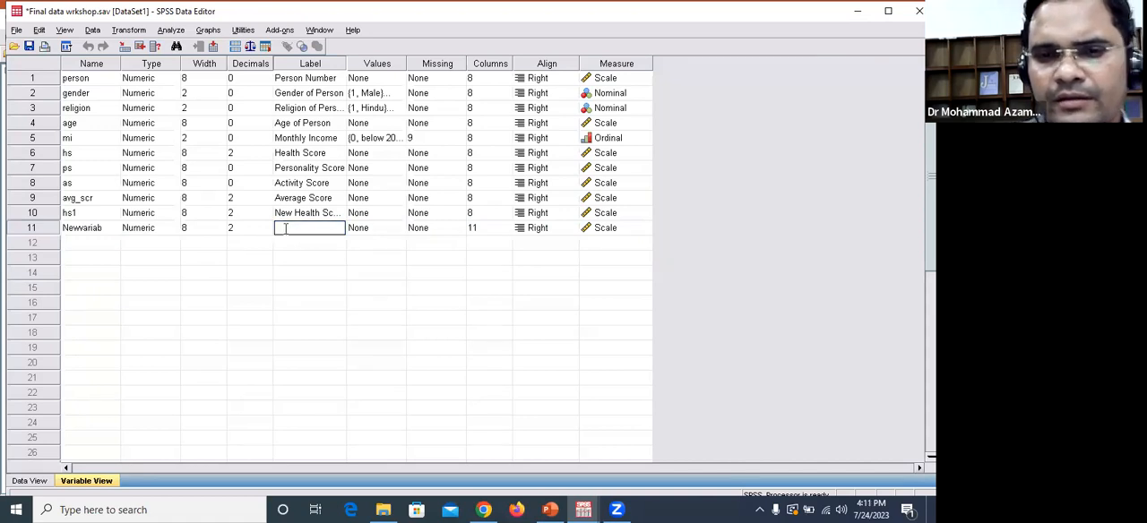
text(New)
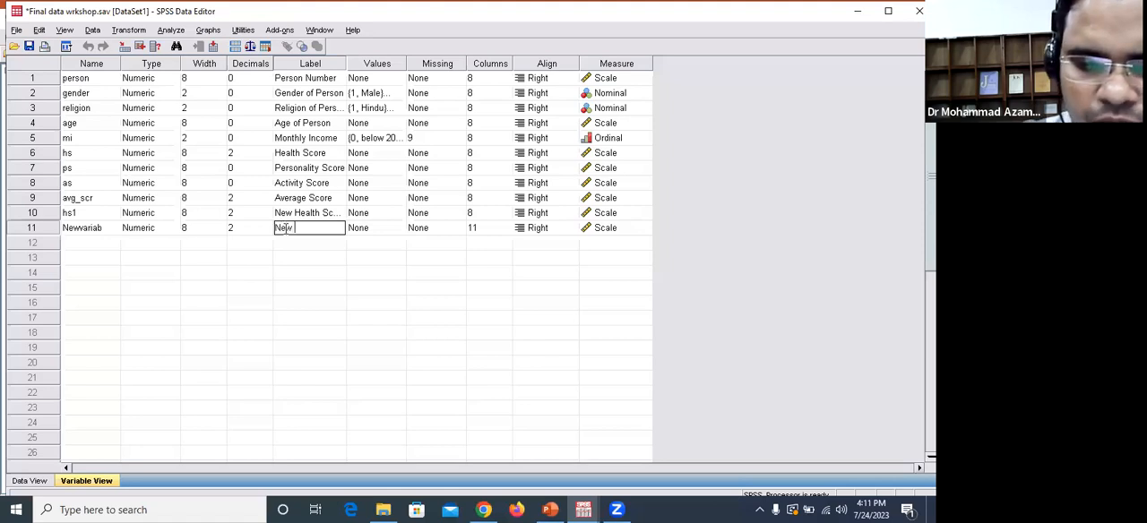
text( variable)
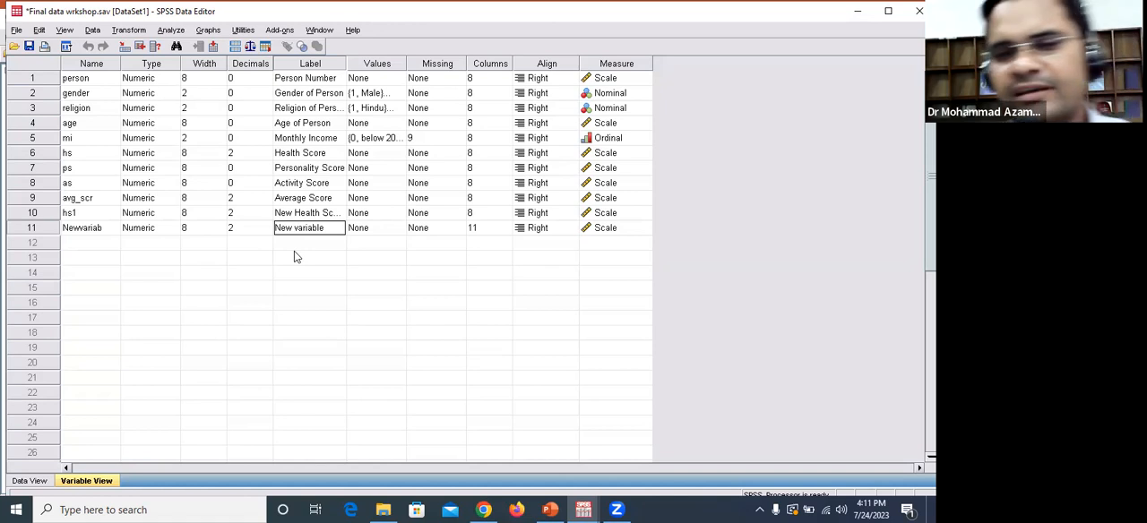
click(297, 258)
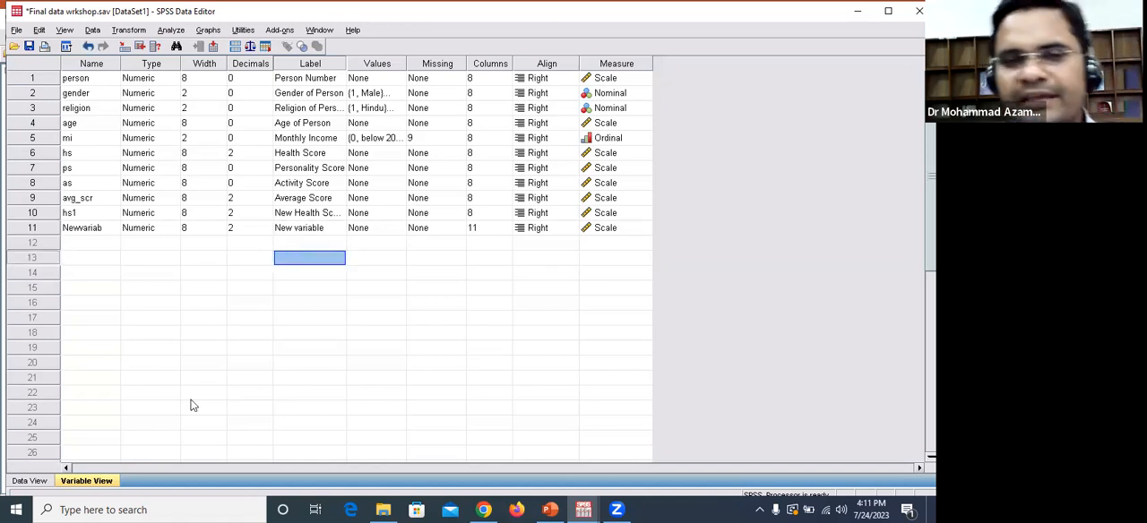
Step: Return to the data values, review the Compute Variable expression and the list of available variables, and close the dialog without computing
click(40, 482)
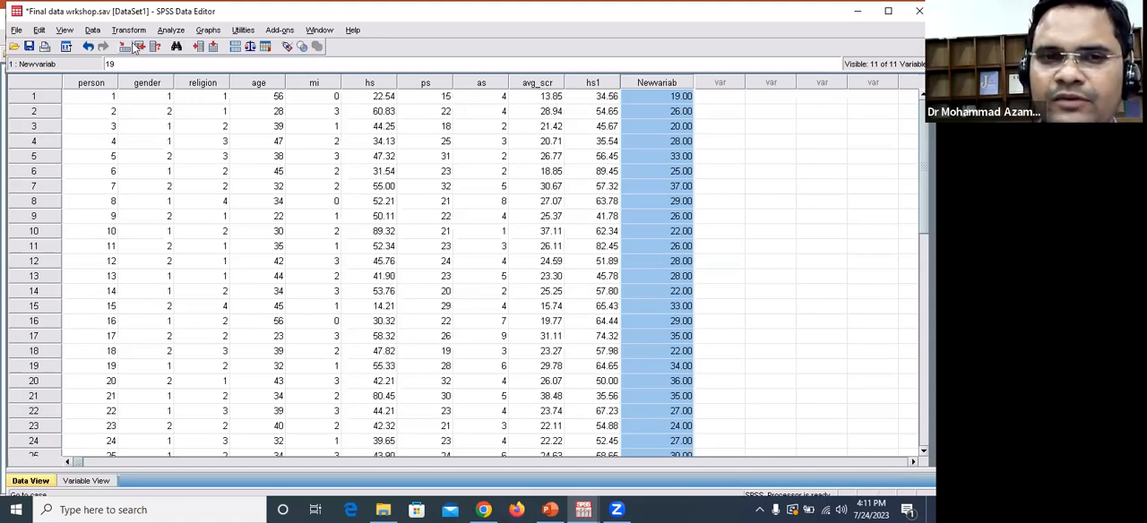
click(128, 32)
click(128, 31)
click(129, 32)
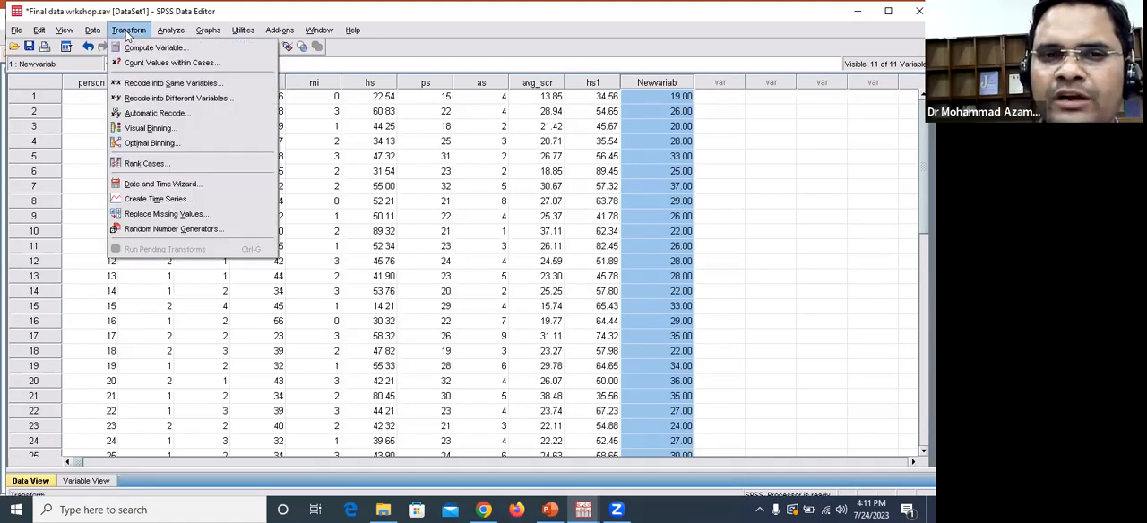
click(136, 53)
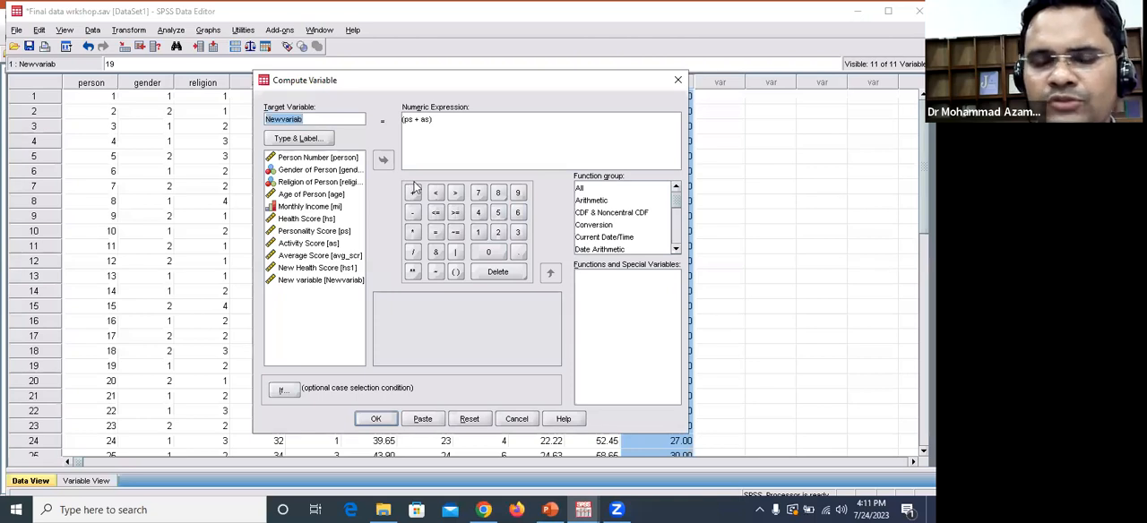
click(338, 196)
click(334, 218)
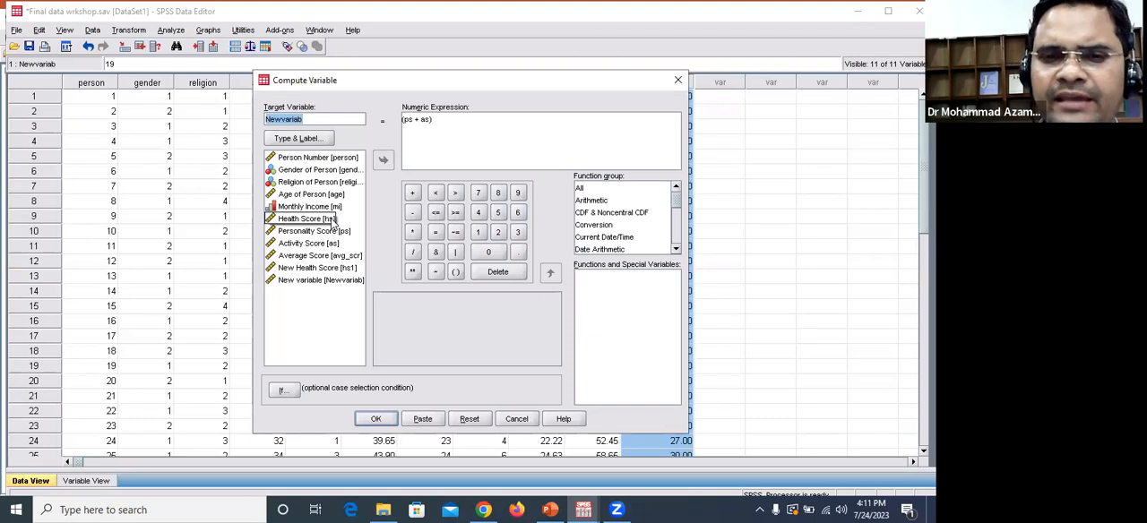
click(321, 207)
click(313, 244)
click(309, 219)
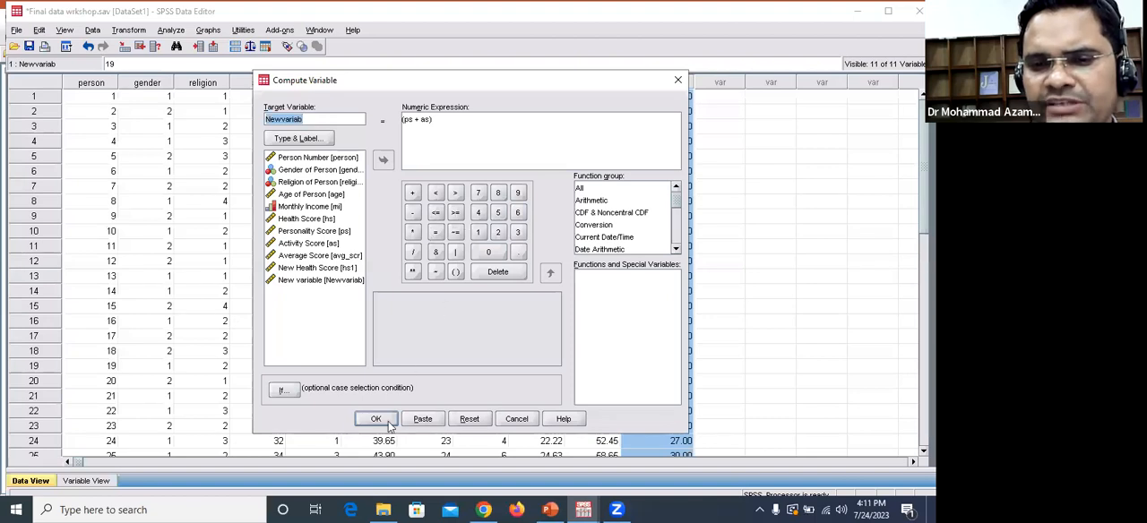
click(679, 83)
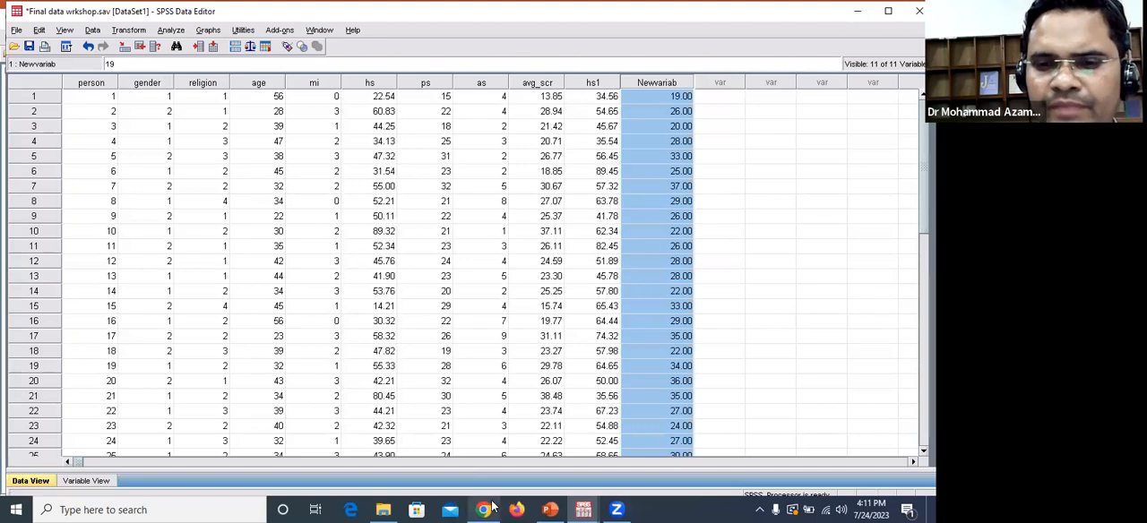
Step: Switch to the PowerPoint presentation and advance to the Hypothesis Testing slide
click(560, 509)
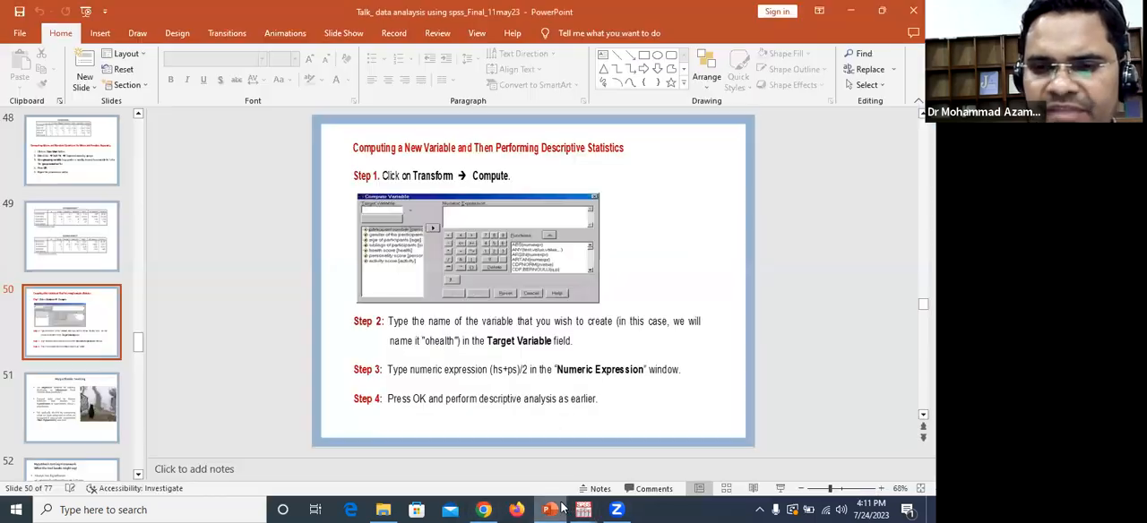
scroll(656, 450, down, 1)
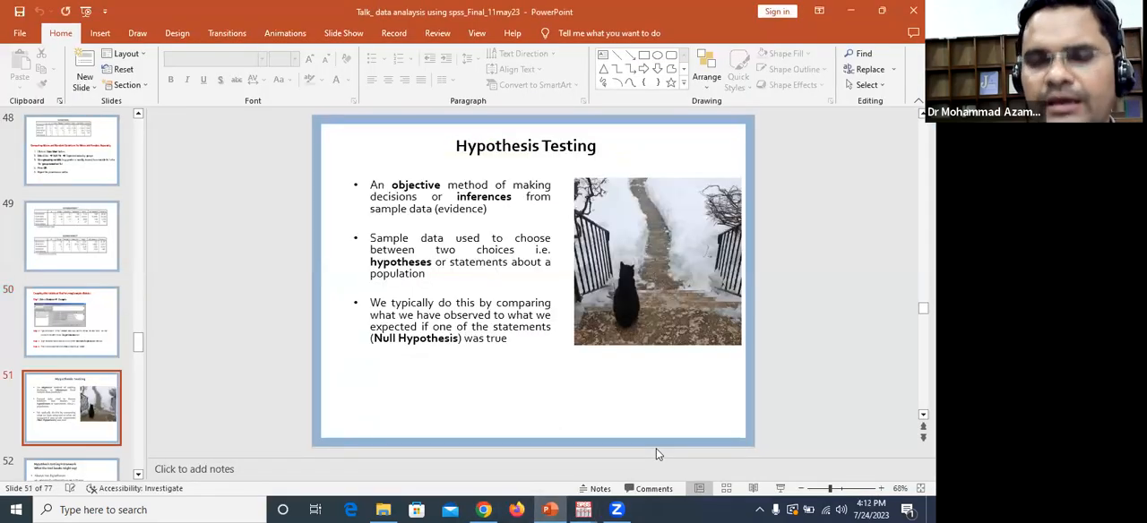
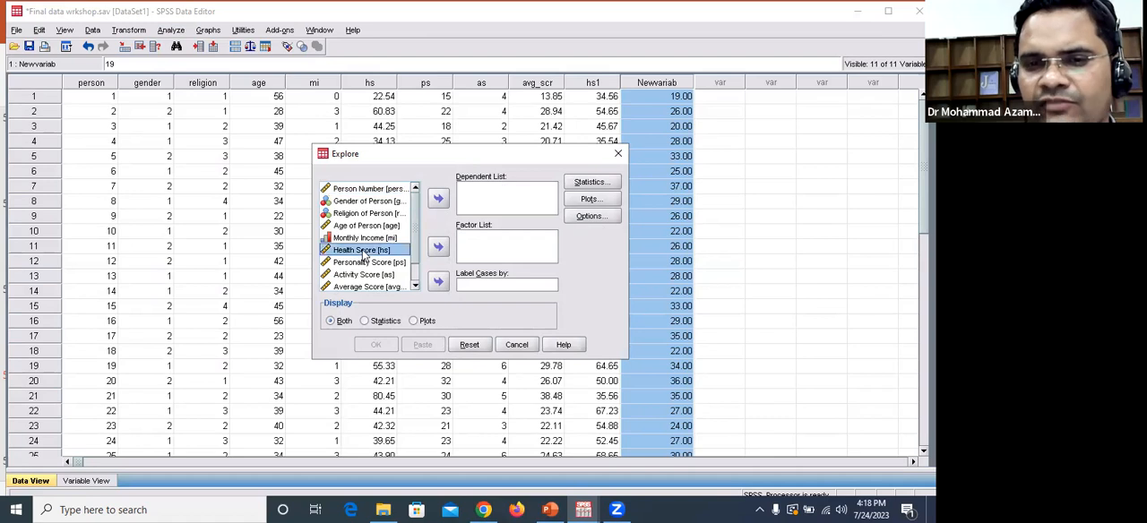
Step: Run Explore with Health Score as the dependent variable, turning off Stem-and-leaf and enabling Normality plots with tests
click(438, 199)
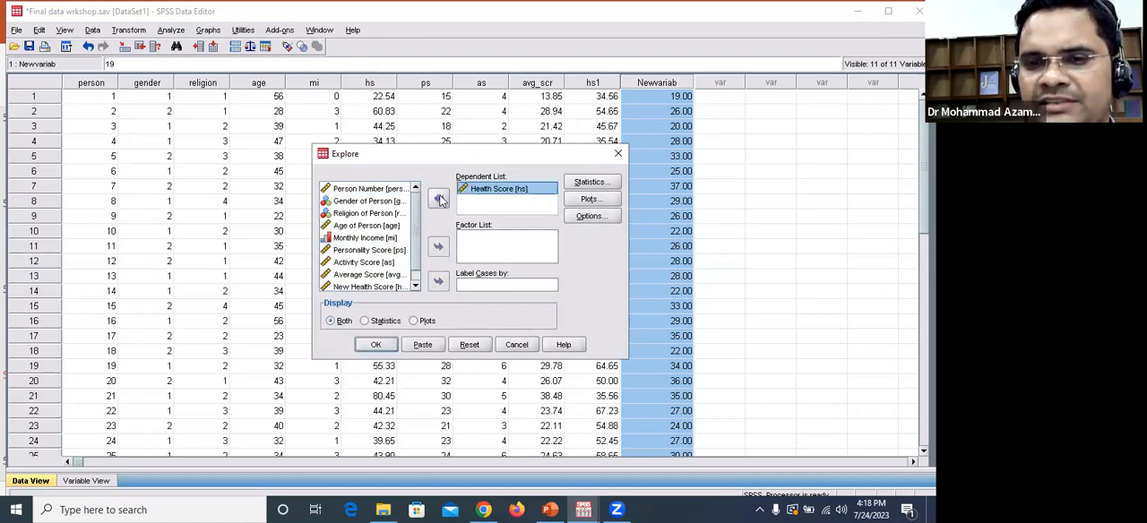
click(589, 201)
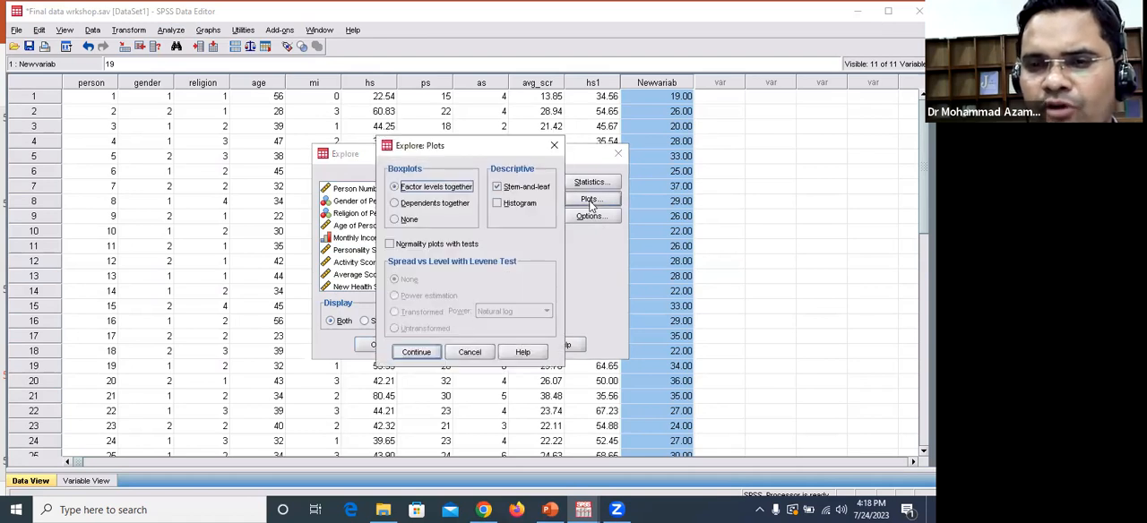
click(498, 189)
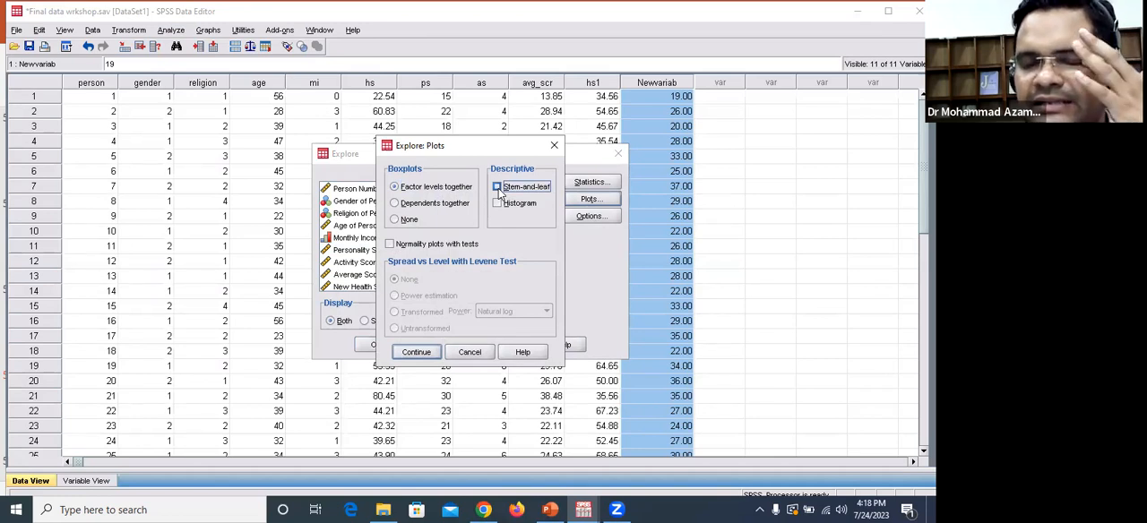
click(390, 246)
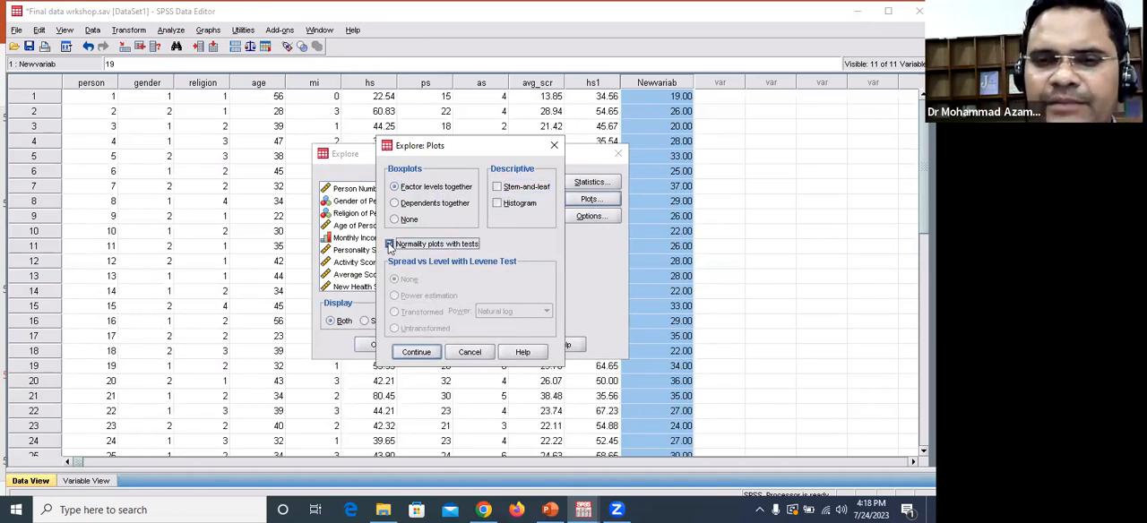
click(425, 356)
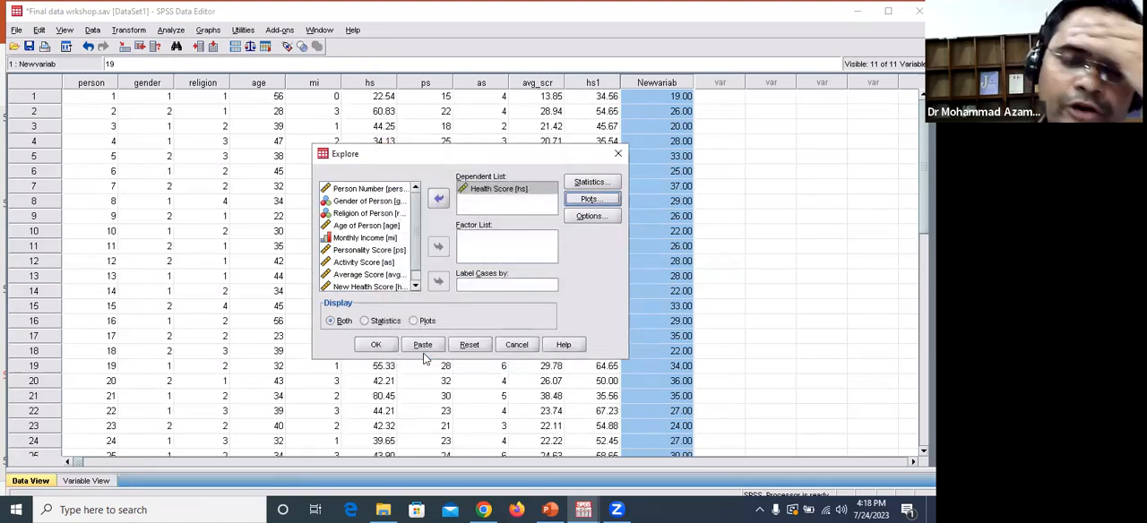
click(377, 345)
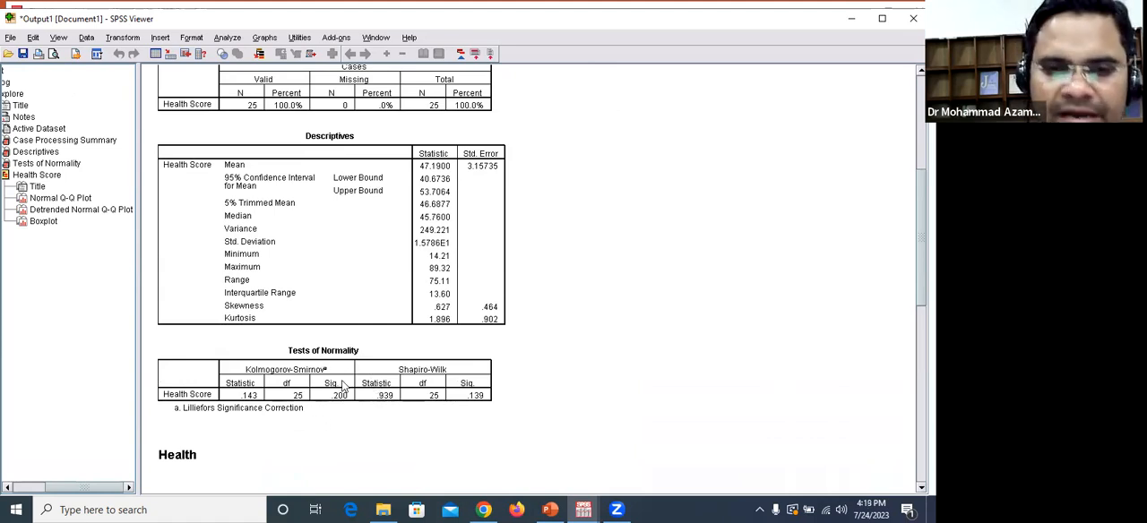
Step: Examine the Tests of Normality table for Health Score and check the single-mean T-test procedure on the PowerPoint slide
click(296, 383)
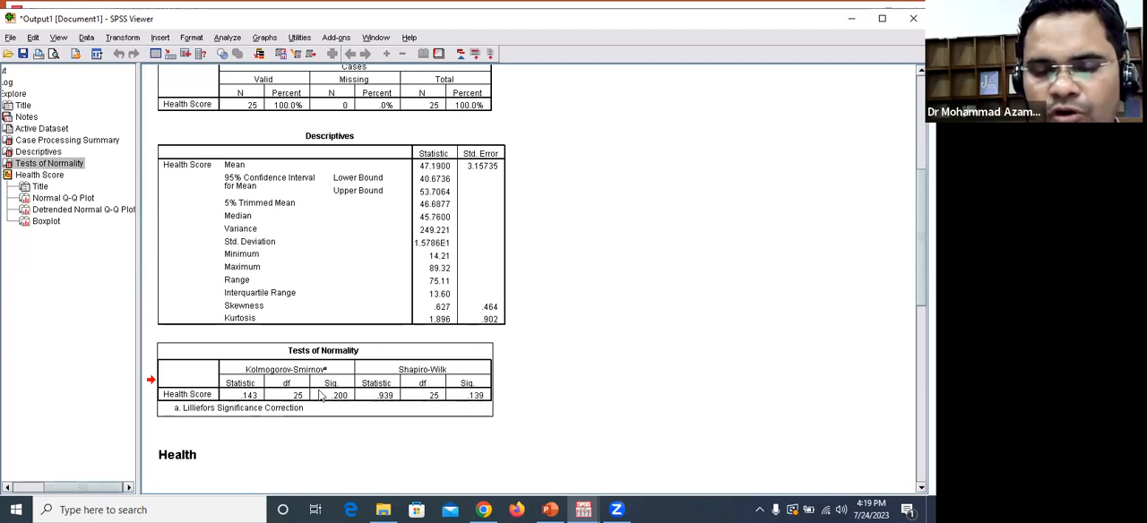
click(656, 402)
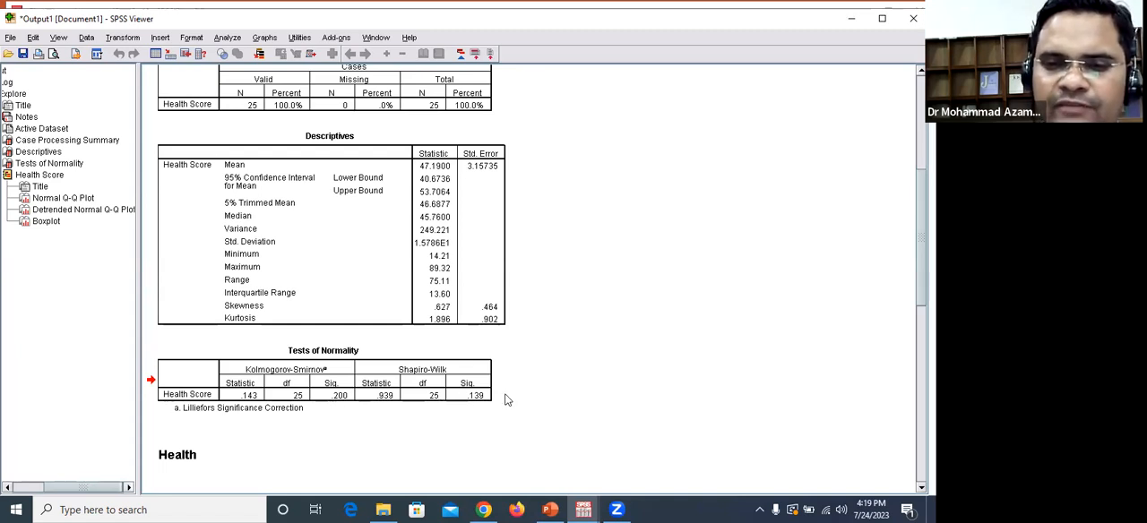
click(541, 86)
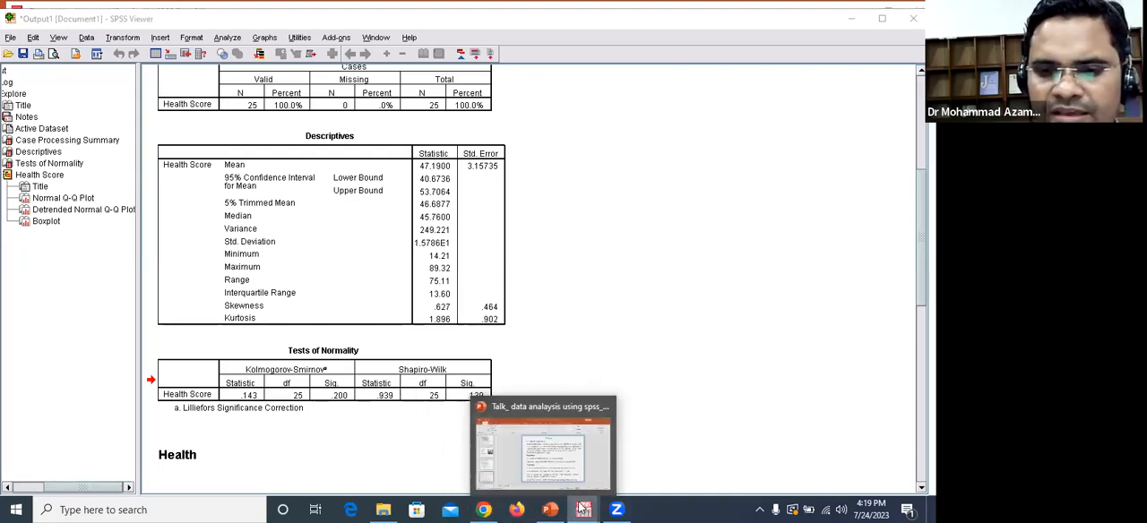
click(551, 448)
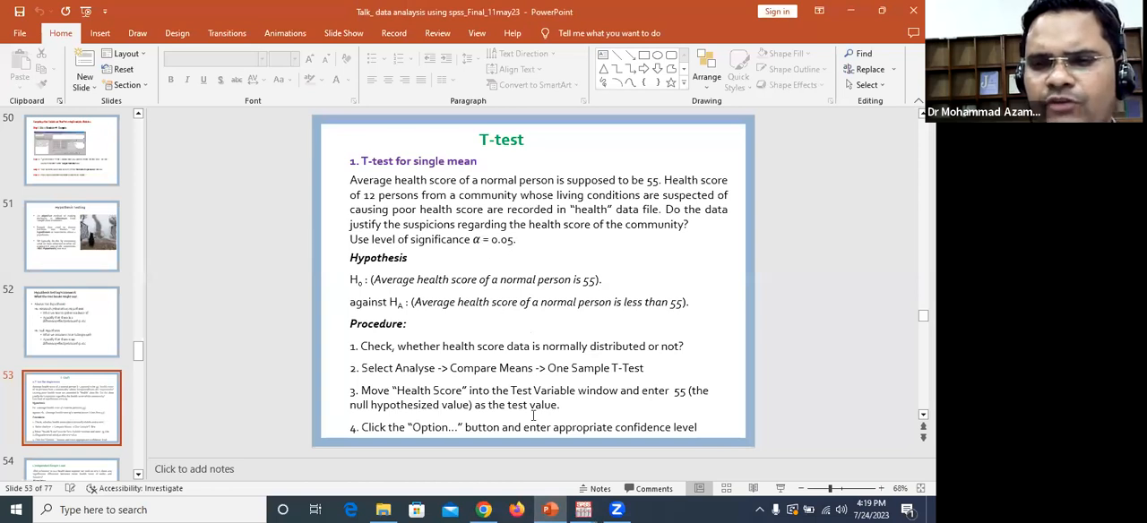
click(552, 509)
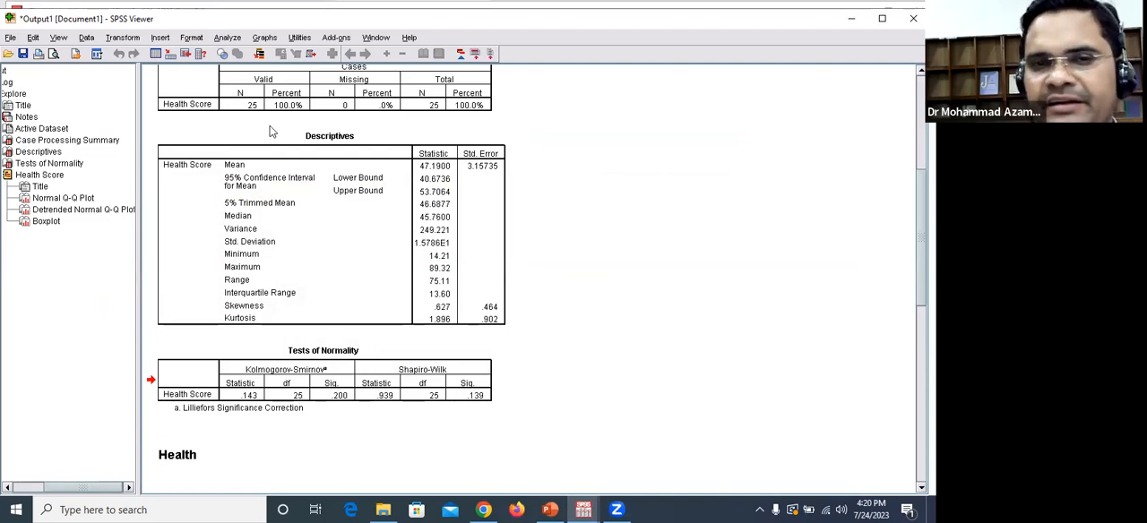
Step: Start a One-Sample T Test in SPSS and add Health Score as the test variable
click(228, 38)
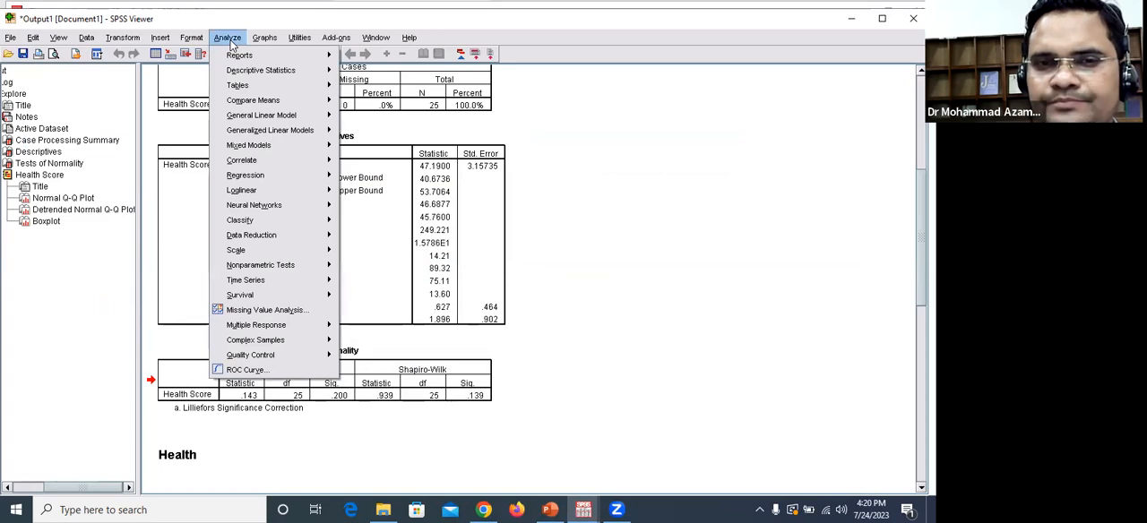
click(231, 42)
click(230, 42)
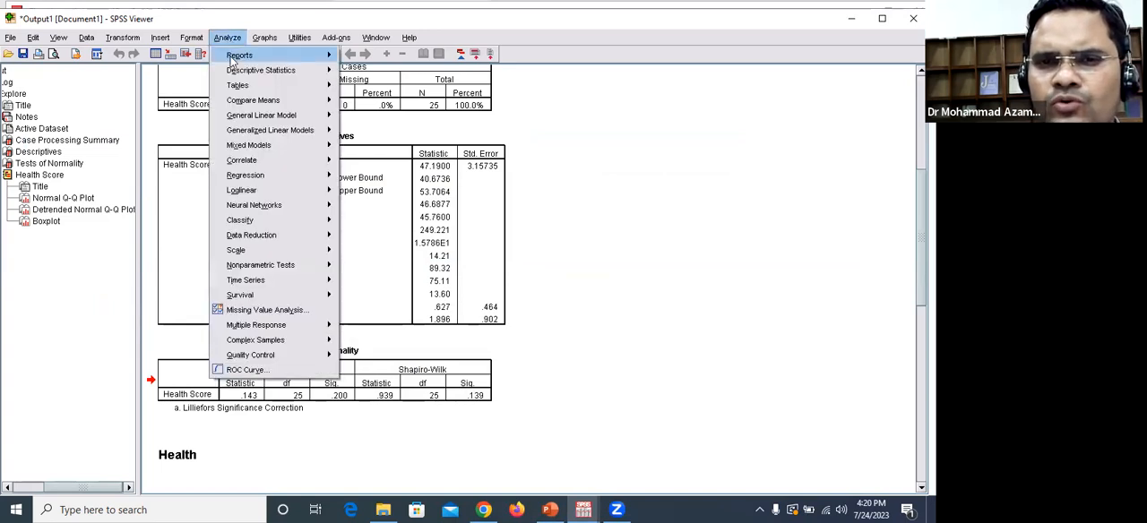
mouse_move(260, 72)
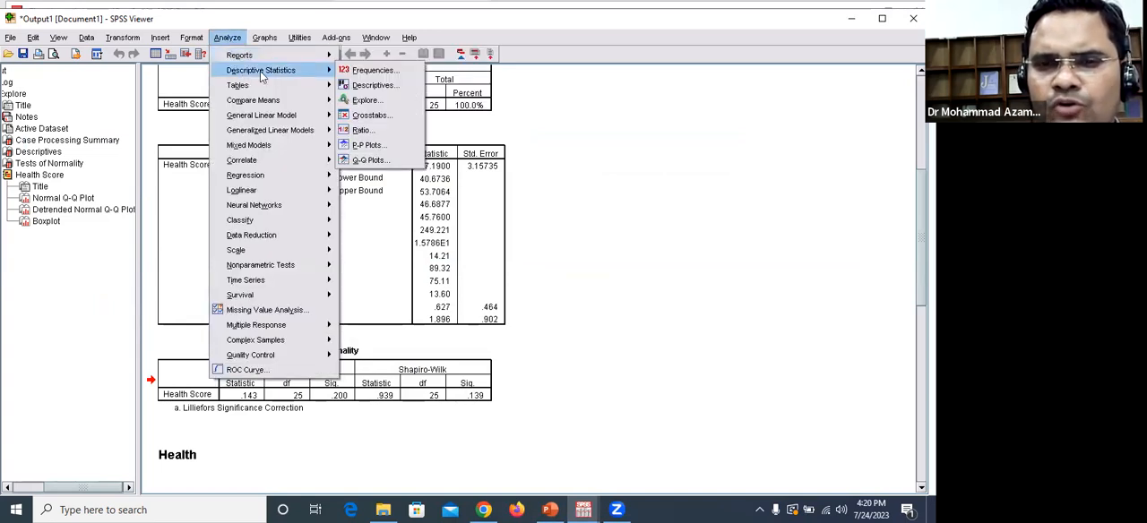
mouse_move(251, 103)
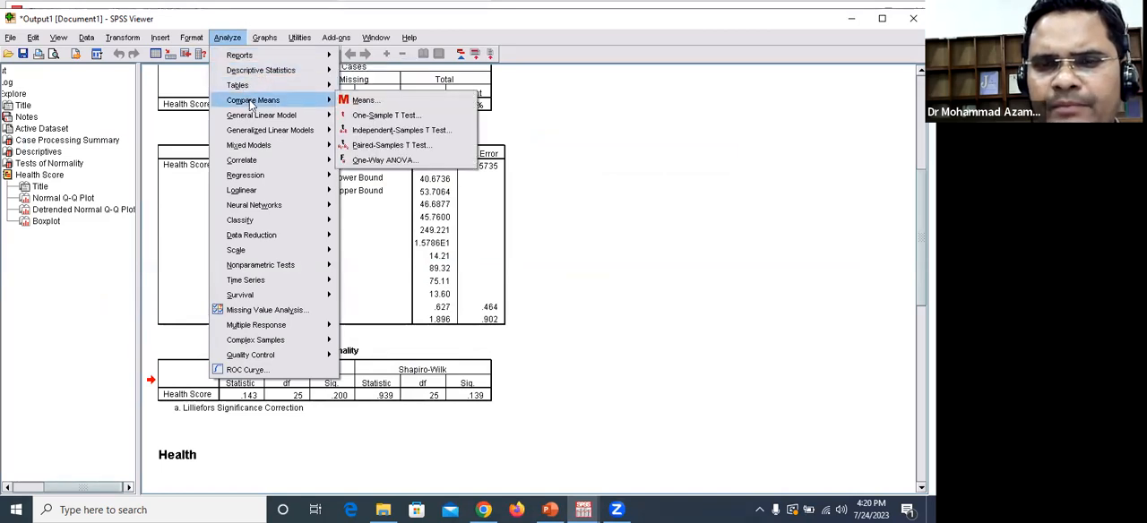
click(376, 115)
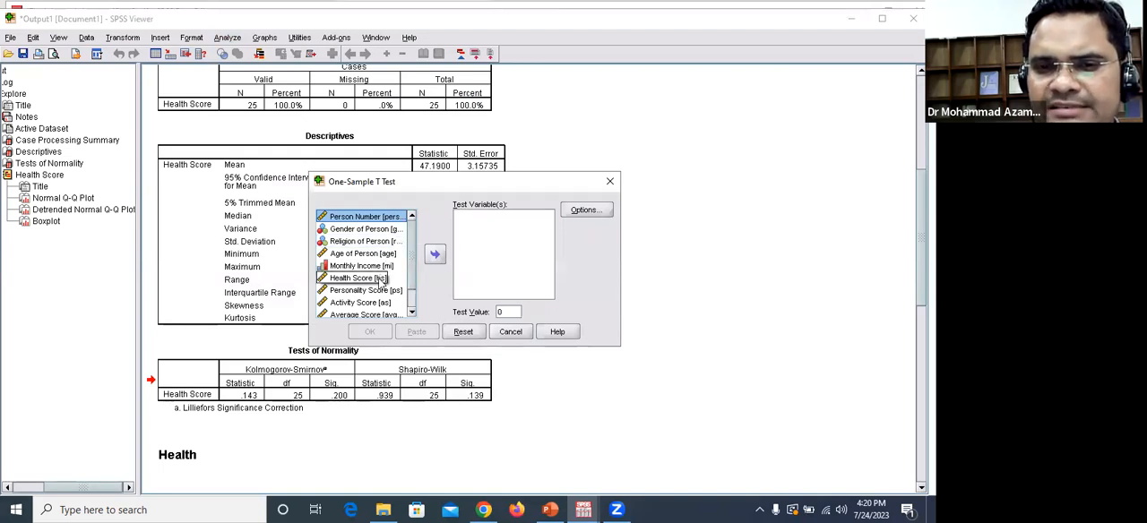
click(381, 280)
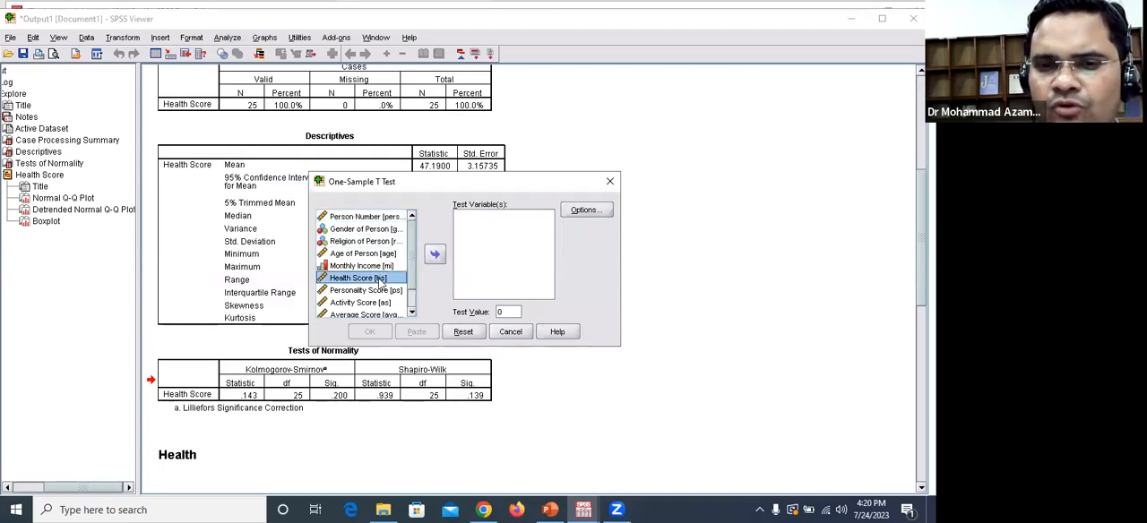
click(434, 257)
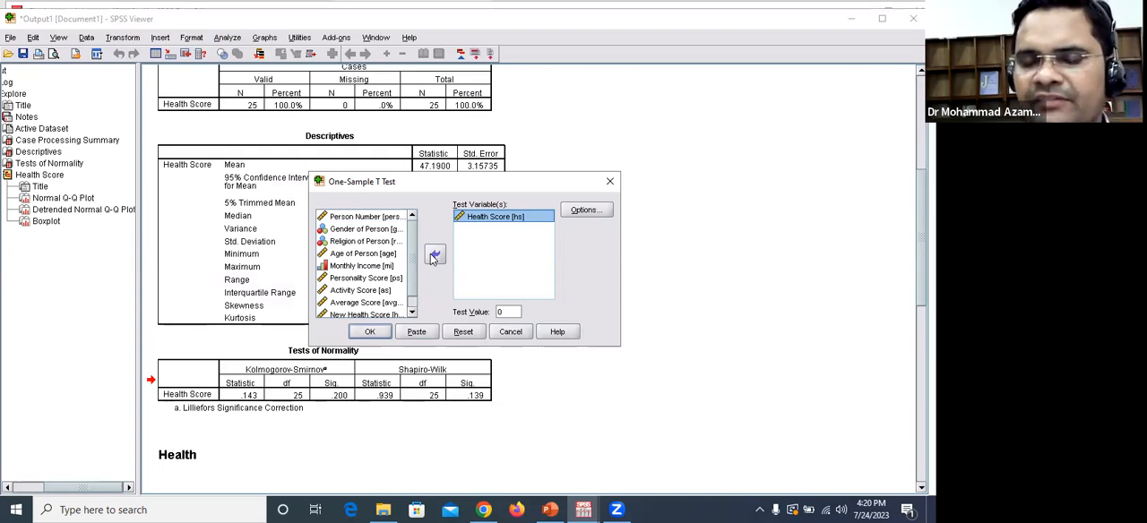
Step: Check the hypothesized mean on the PowerPoint T-test slide, set the test value to 55 and run the One-Sample T Test
double_click(506, 312)
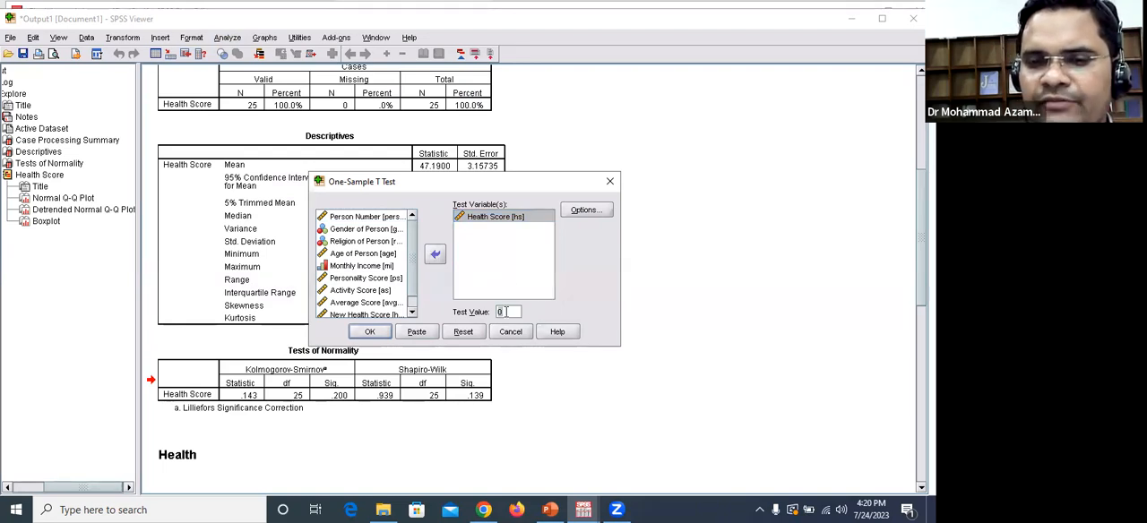
click(557, 508)
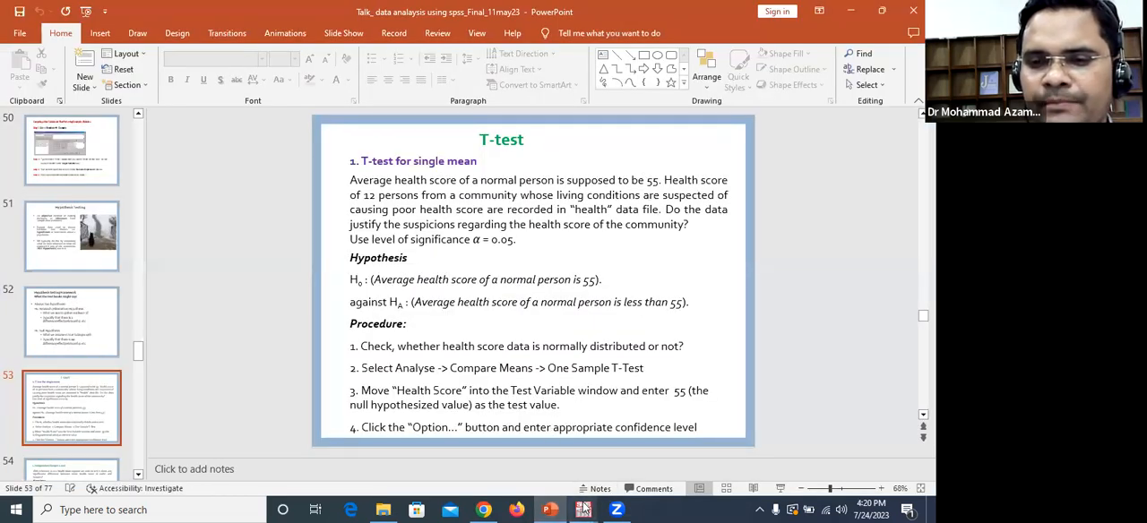
mouse_move(555, 508)
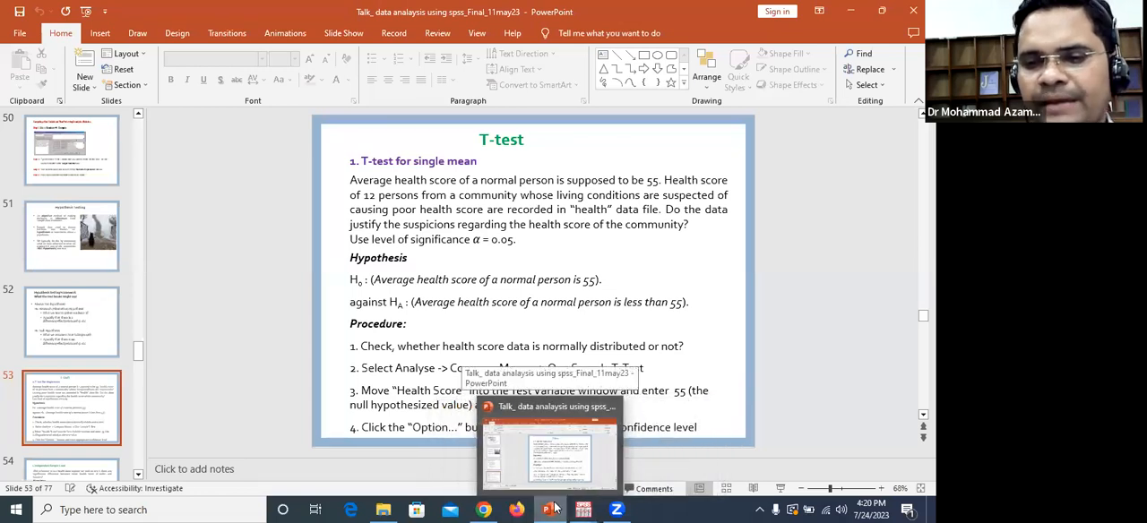
click(553, 509)
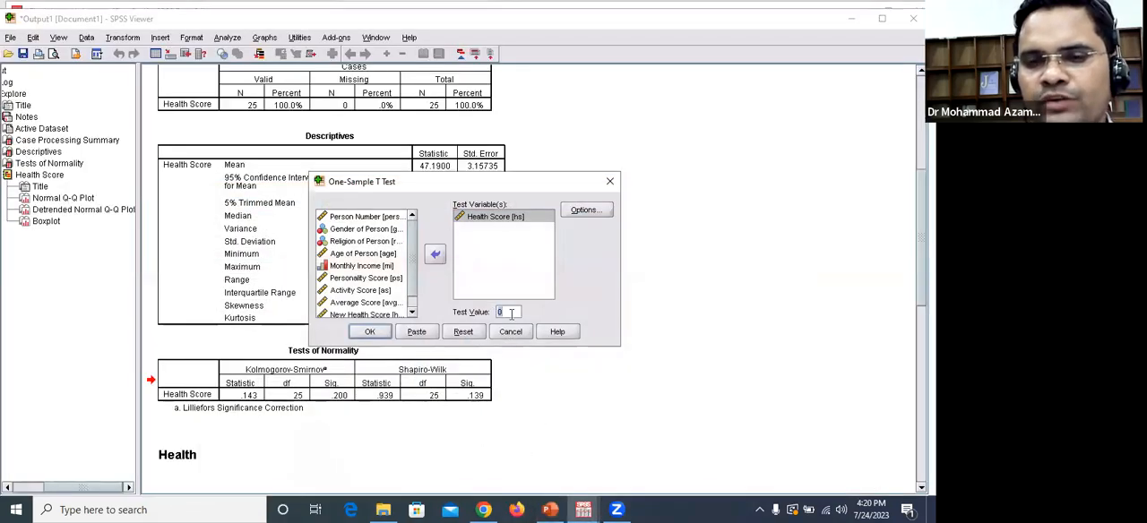
text(55)
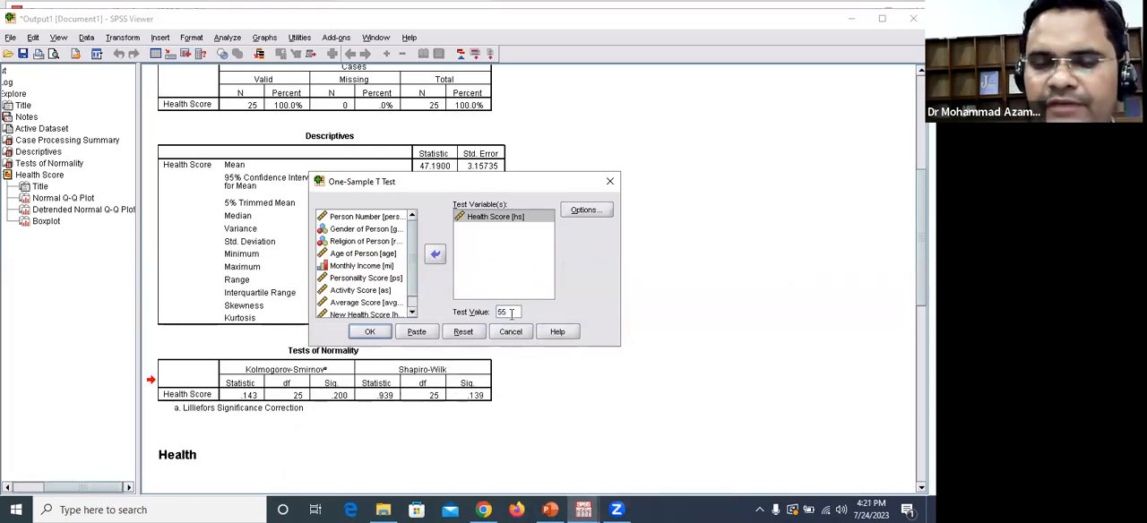
click(372, 332)
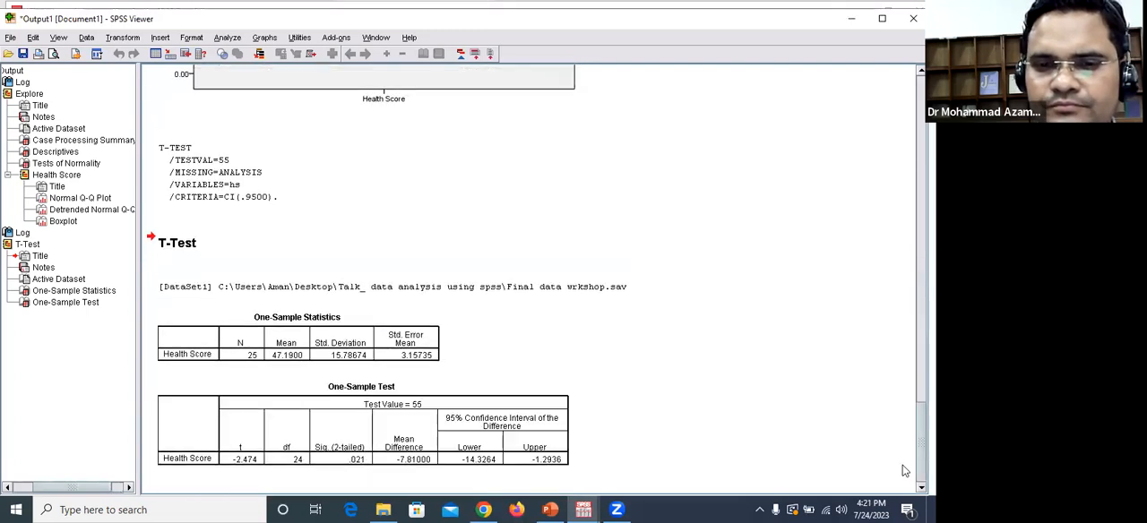
Step: Examine the One-Sample Statistics and One-Sample Test tables for Health Score
click(301, 410)
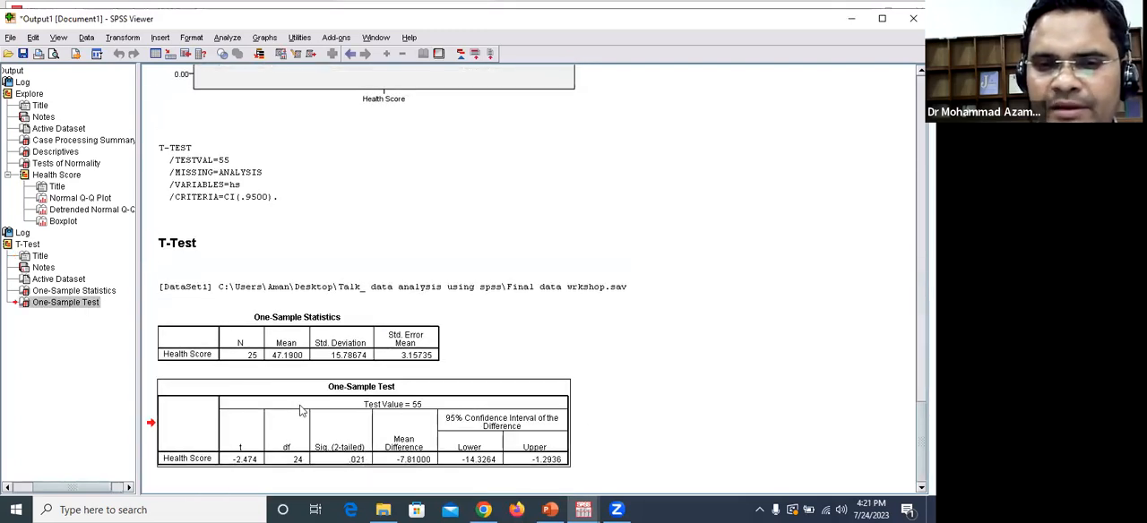
click(292, 351)
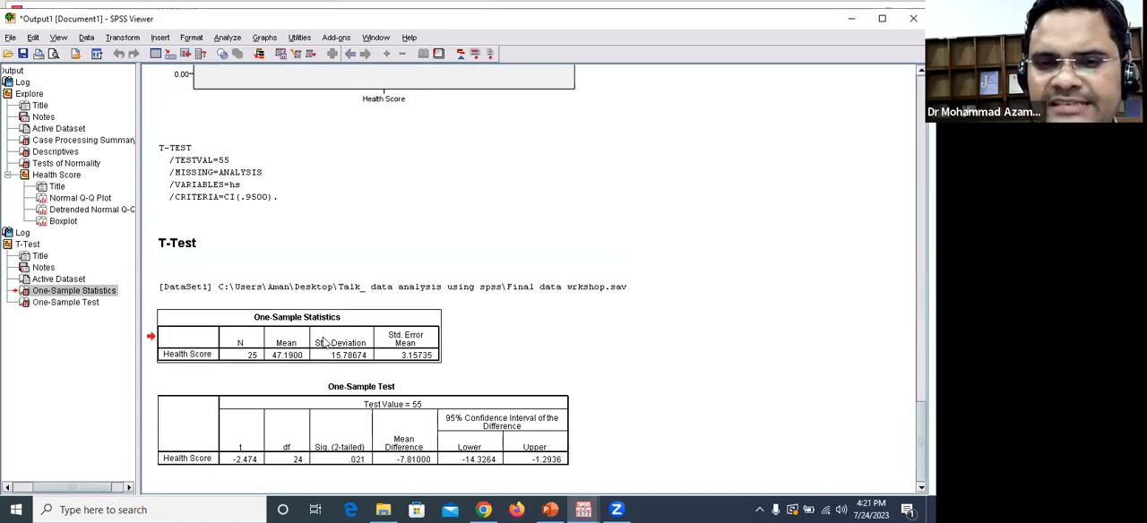
click(374, 427)
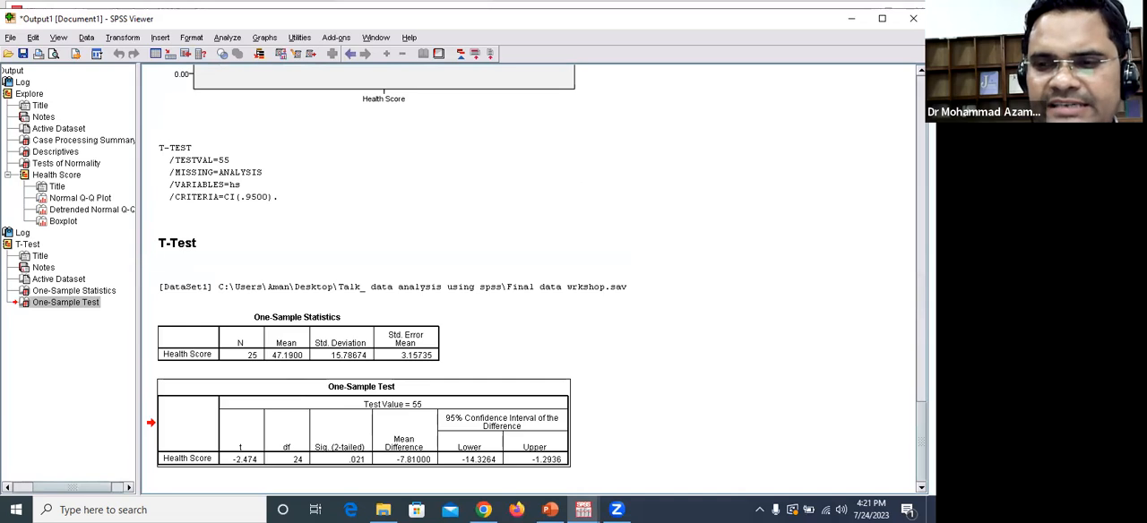
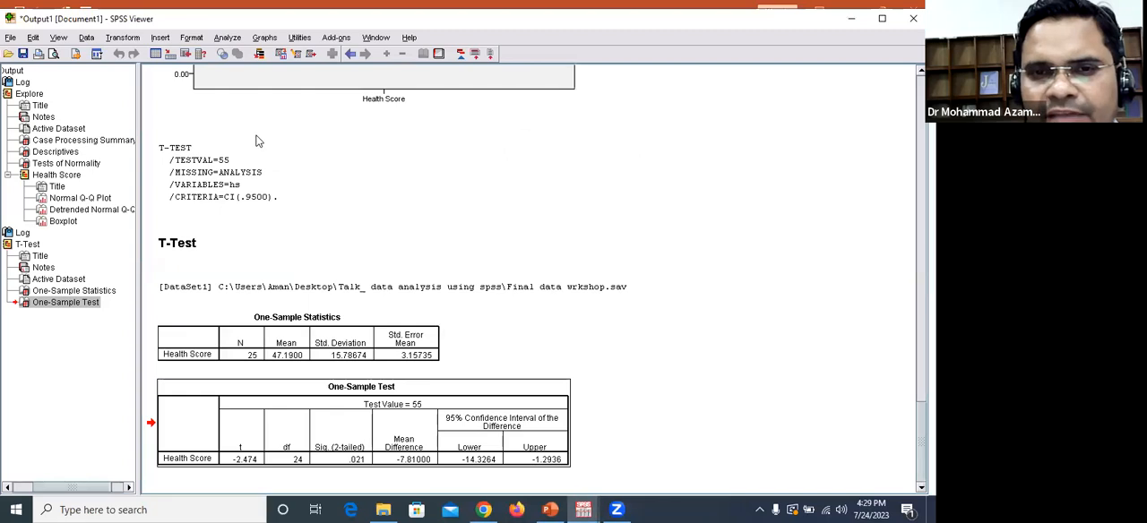
Step: Start an Independent-Samples T Test from the workshop dataset and add Health Score as the test variable
click(382, 42)
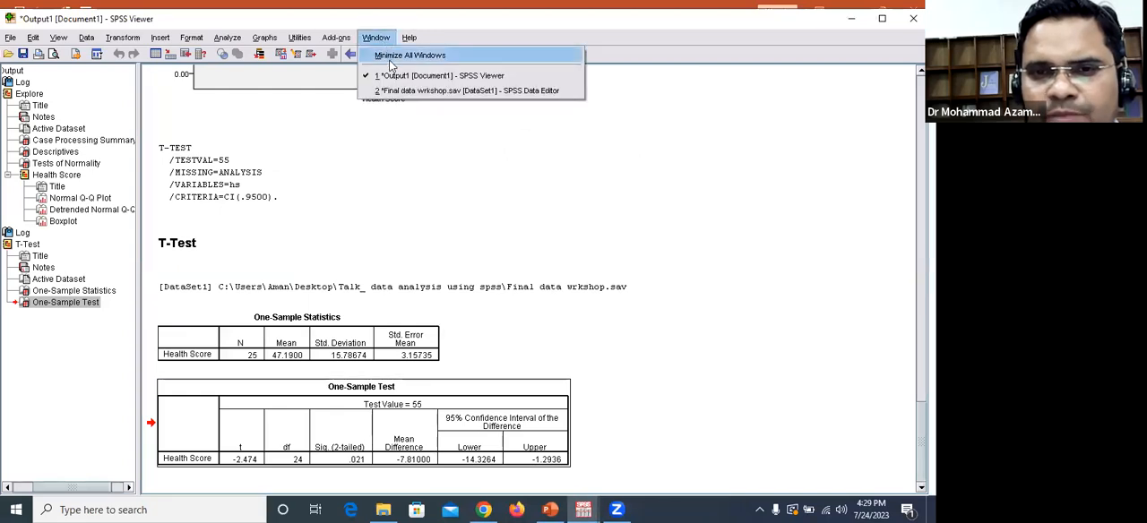
click(392, 92)
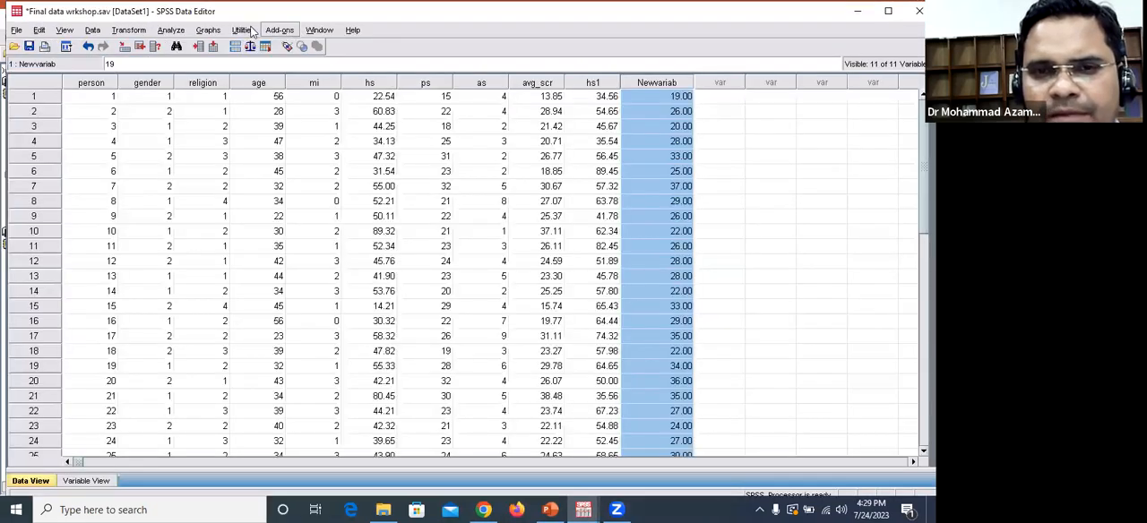
click(170, 32)
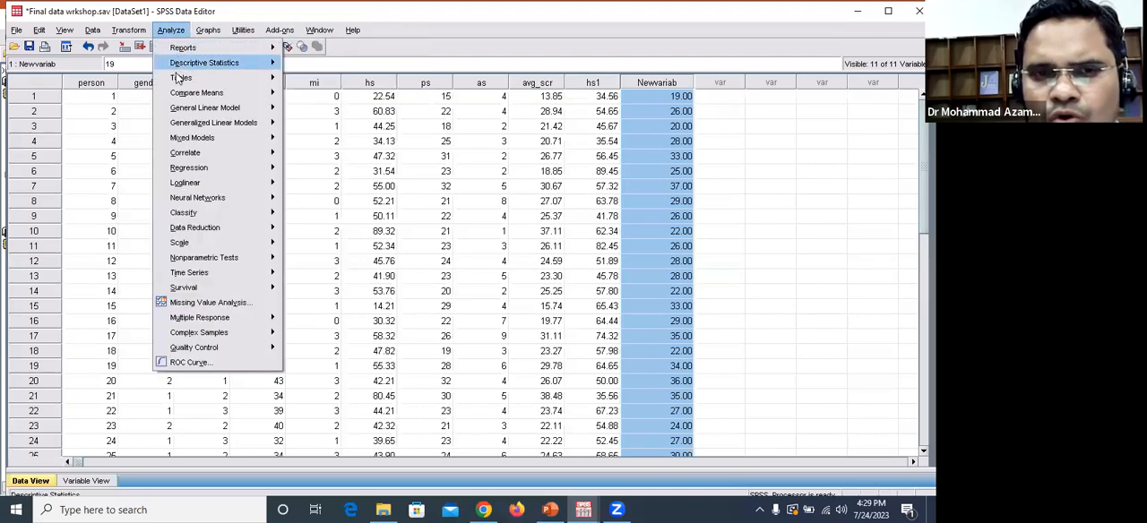
mouse_move(208, 93)
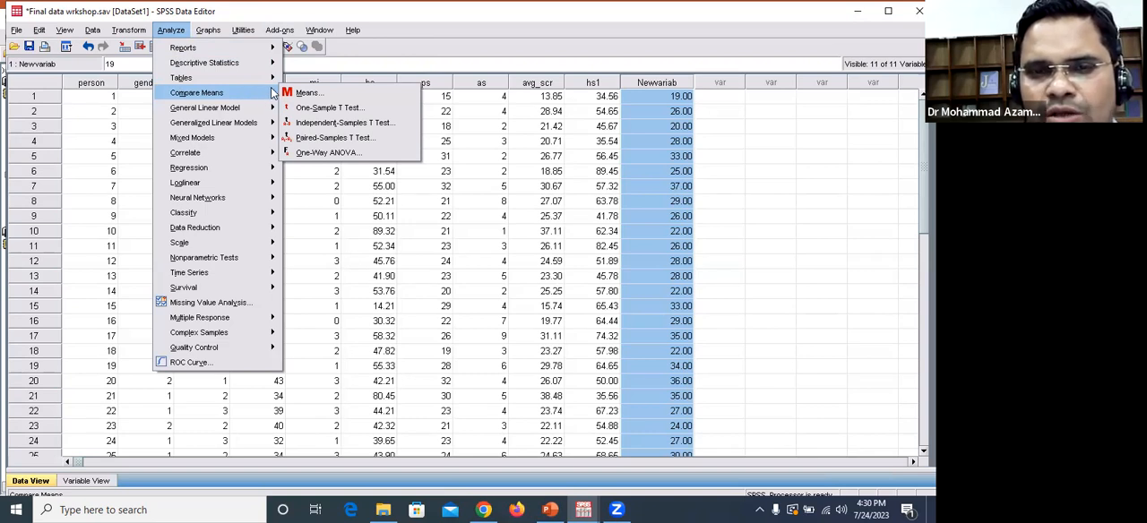
click(316, 126)
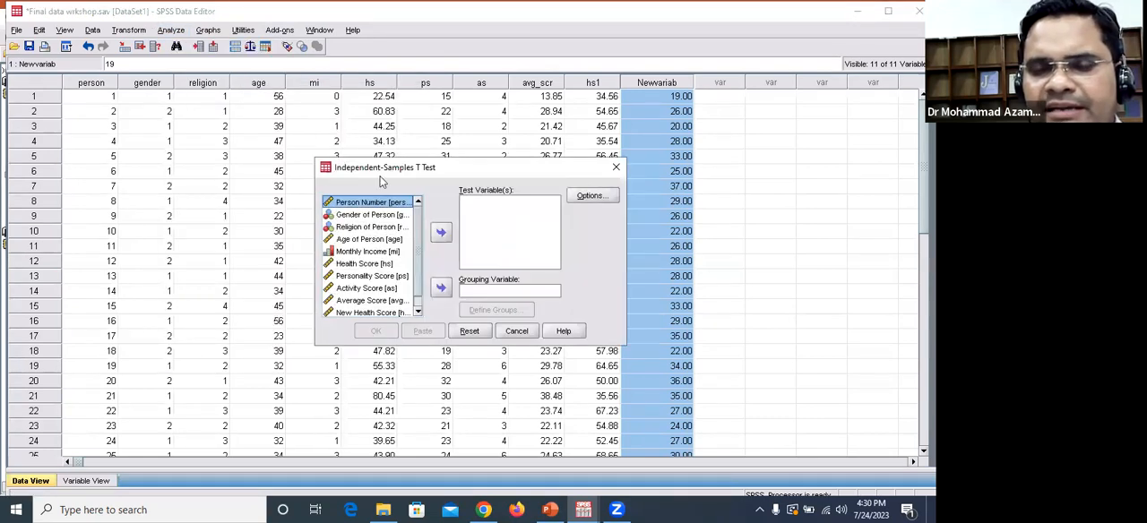
click(390, 264)
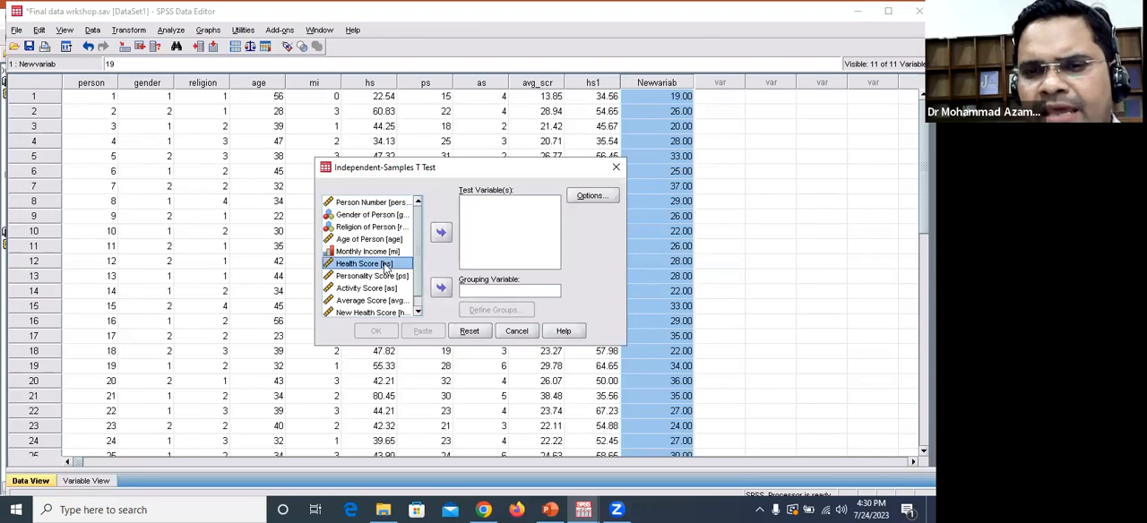
click(441, 235)
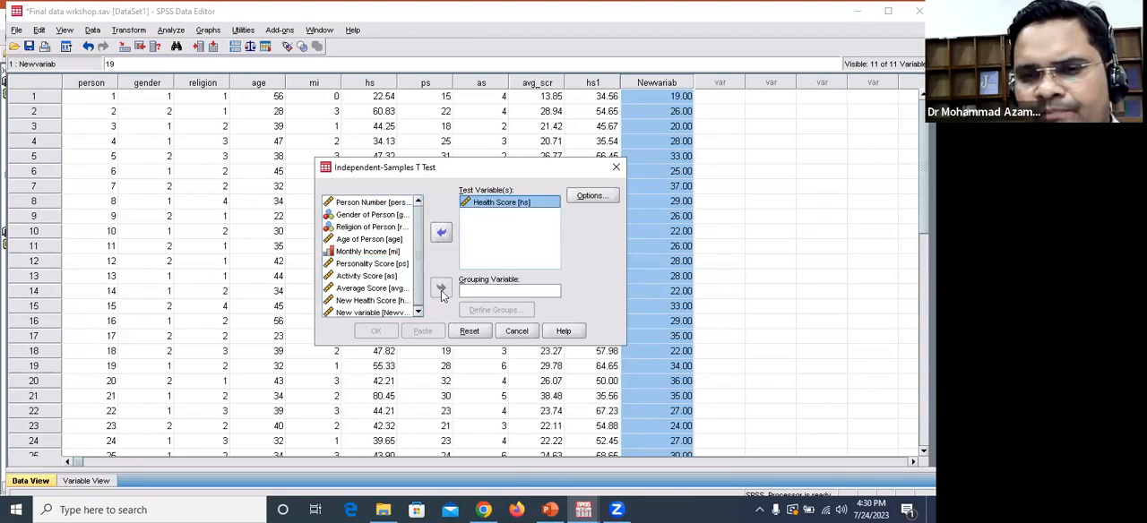
Step: Set Gender of Person as the grouping variable with groups 1 and 2, and run the Independent-Samples T Test
click(480, 292)
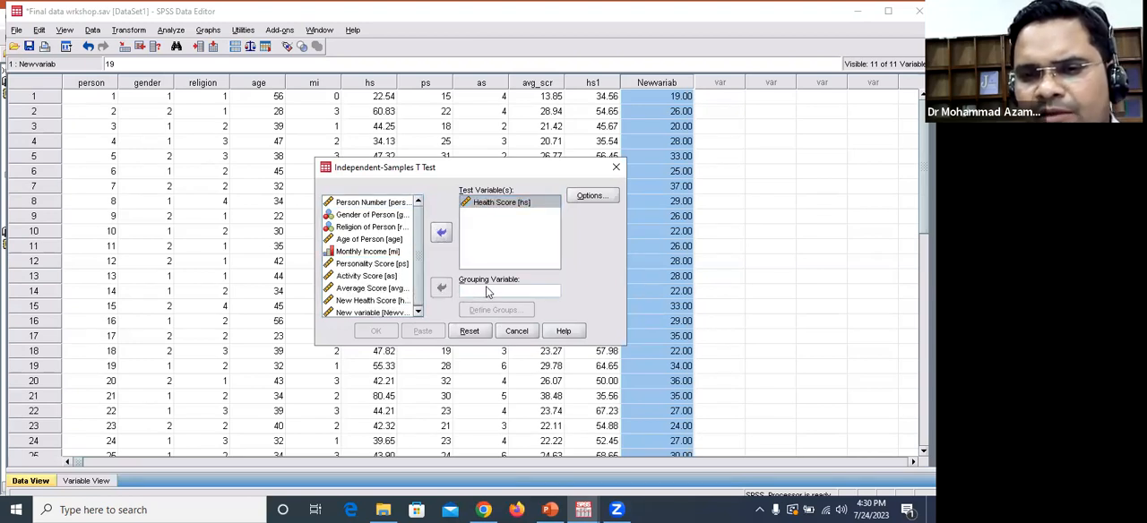
click(376, 217)
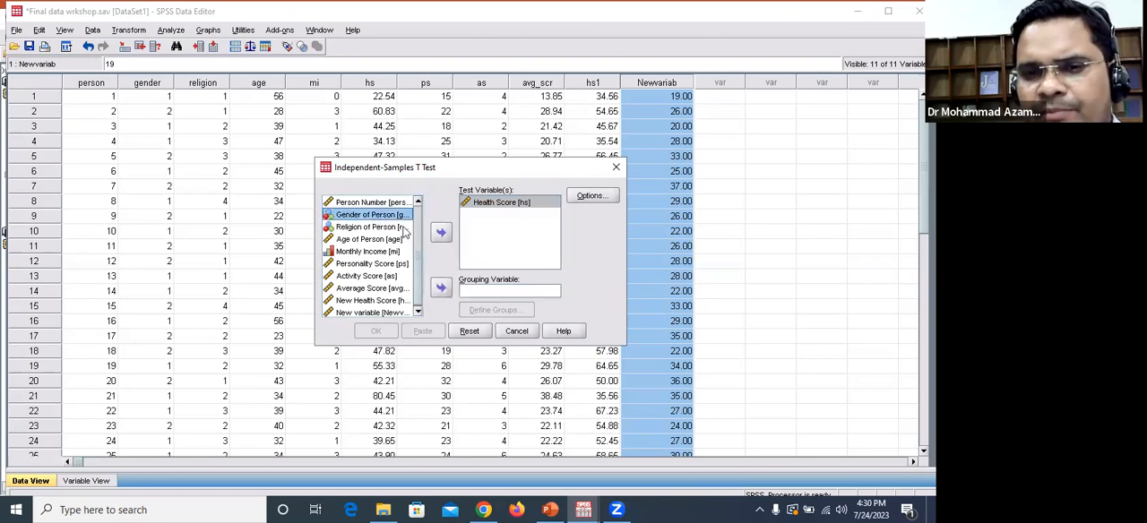
click(441, 288)
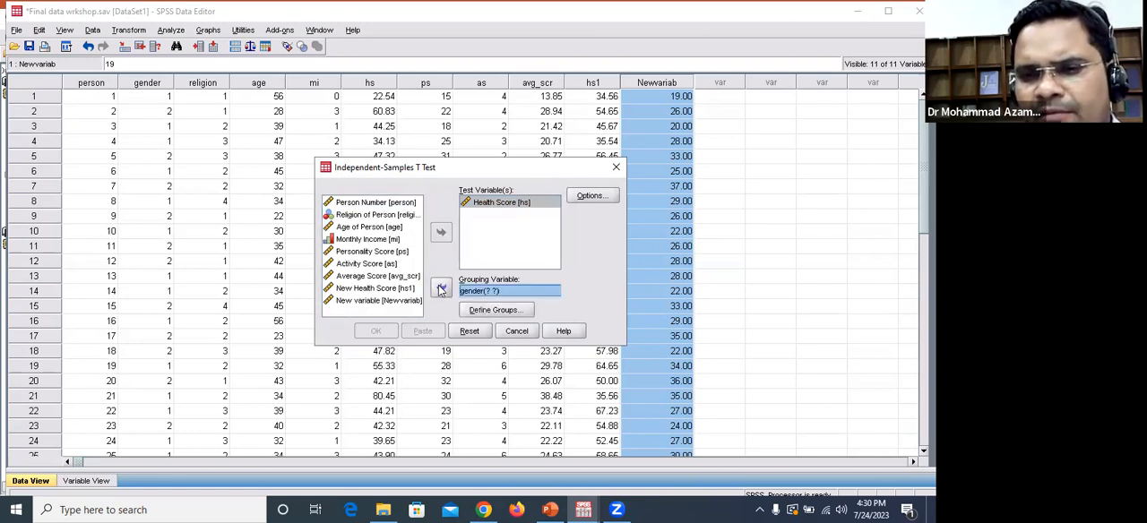
click(490, 310)
click(461, 242)
text(1)
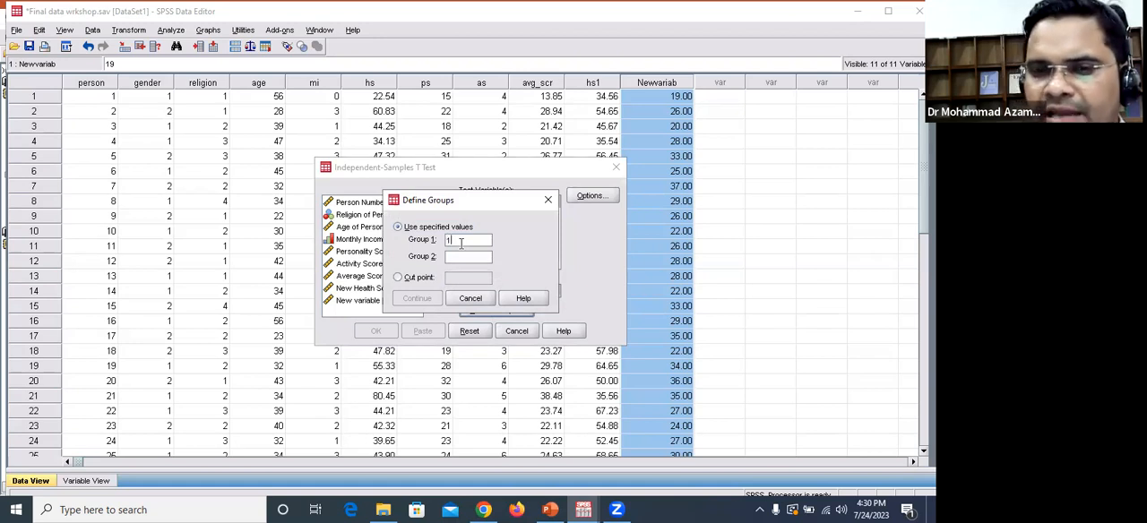
text(2)
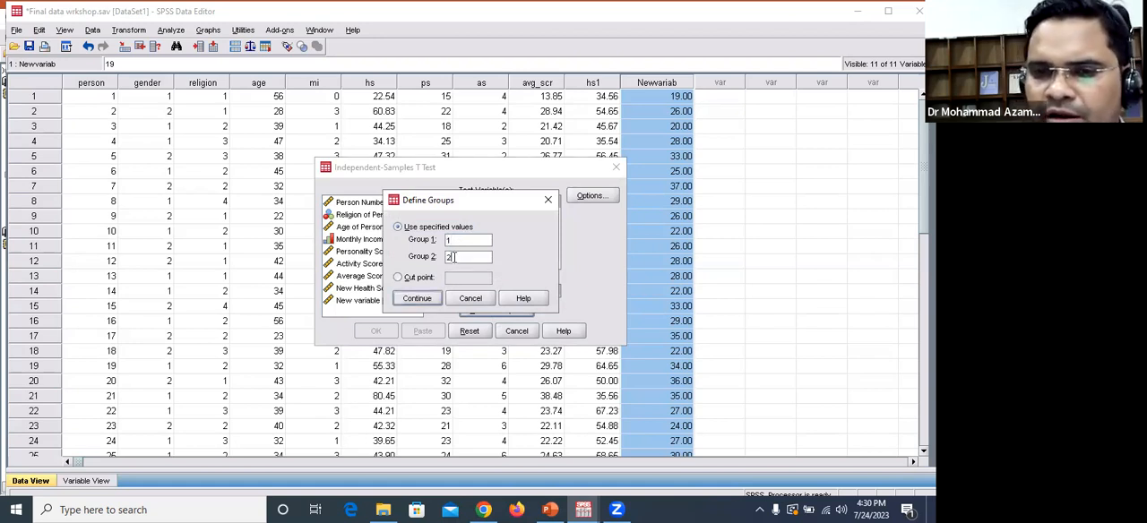
click(429, 301)
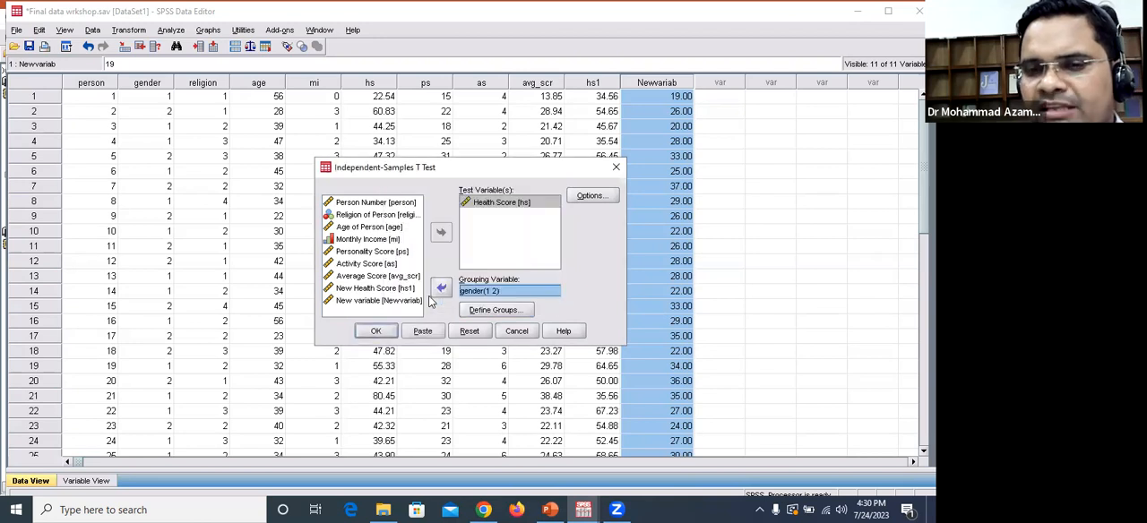
click(376, 332)
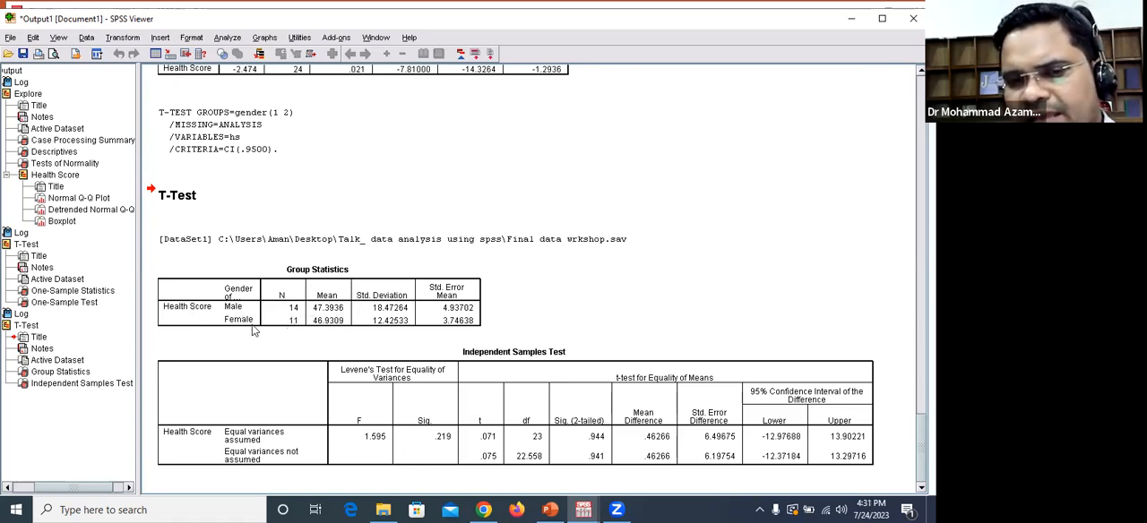
Step: Examine the Group Statistics and Independent Samples Test tables for Health Score by gender
click(293, 312)
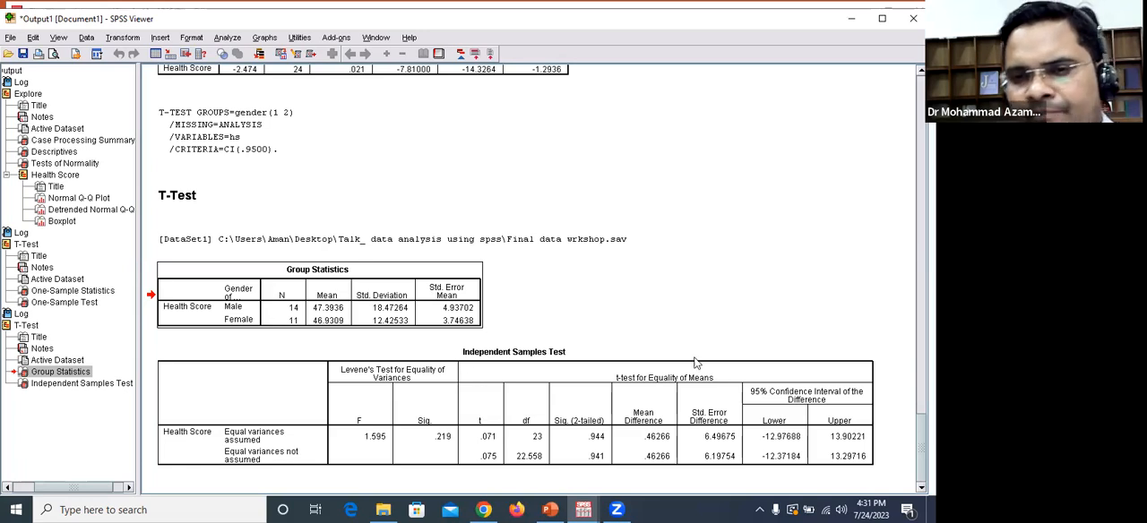
scroll(698, 364, up, 10)
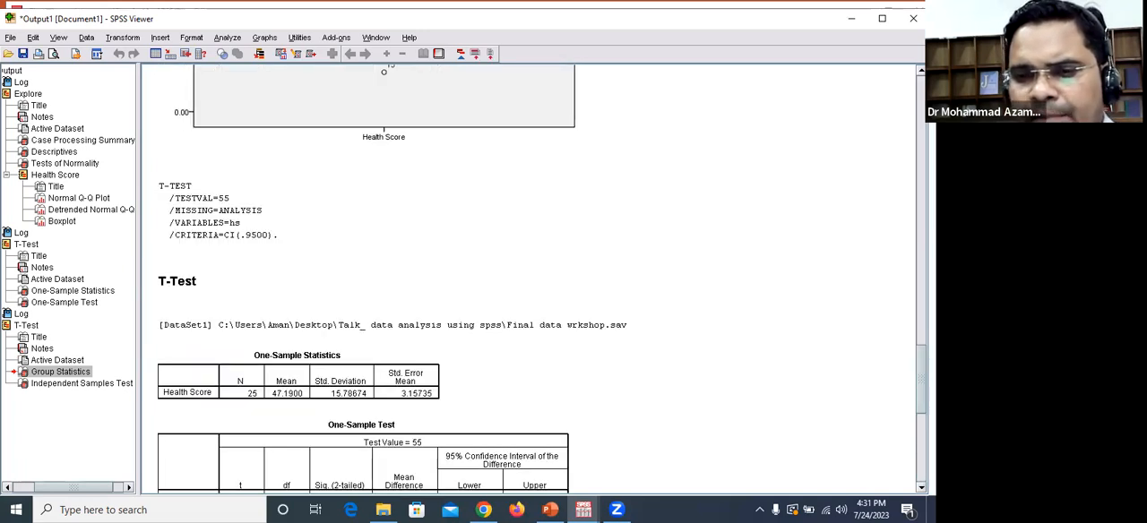
scroll(529, 278, down, 8)
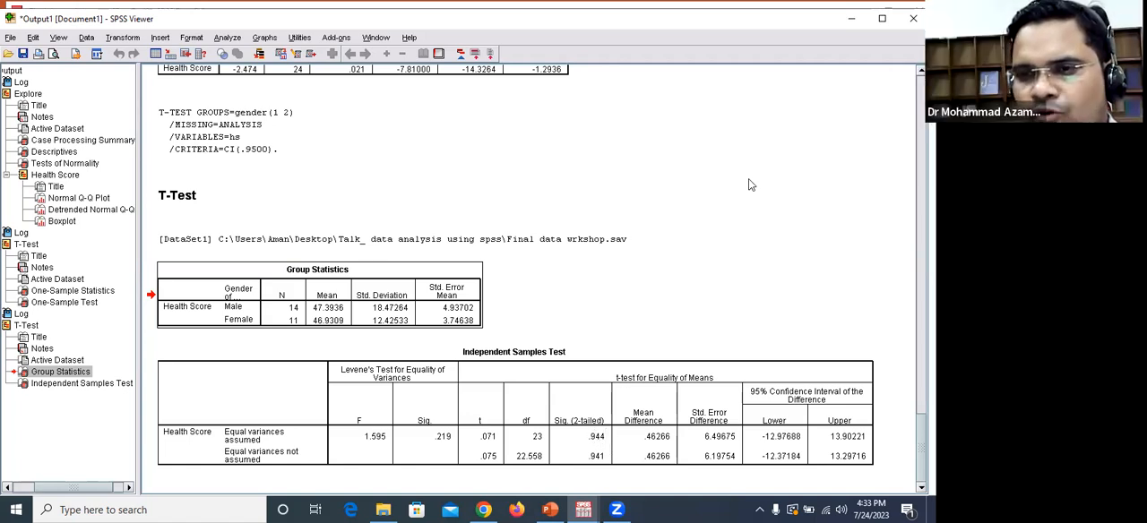
Step: Switch to PowerPoint and review the hypotheses and procedure on the Independent Sample t-test slide in full screen
click(550, 509)
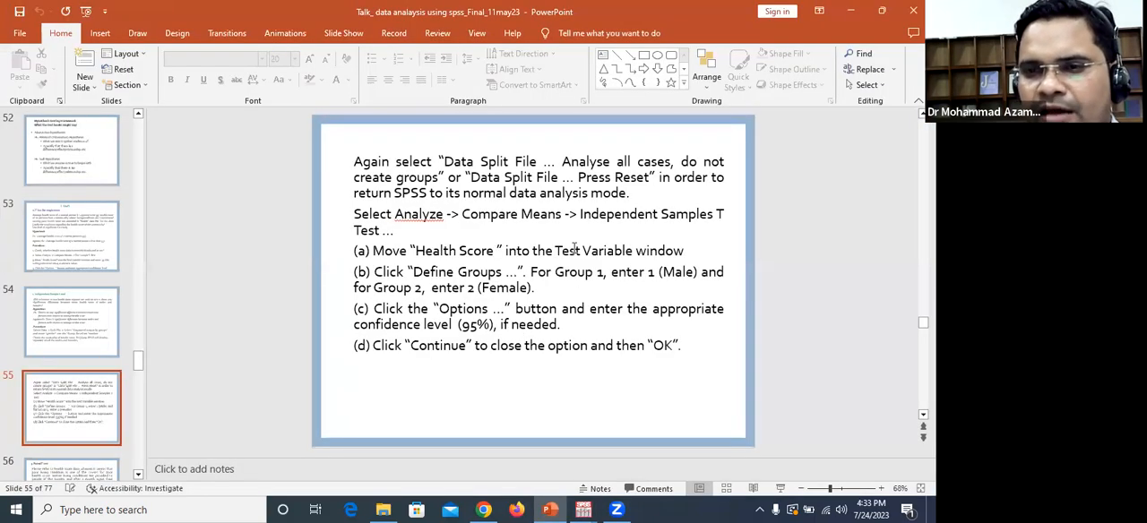
scroll(549, 258, down, 1)
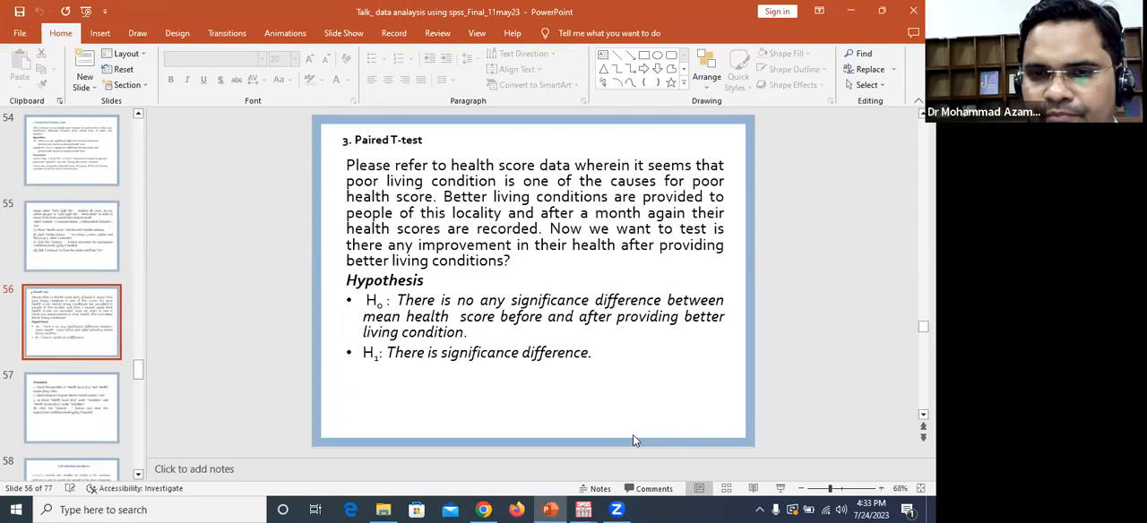
scroll(654, 319, up, 2)
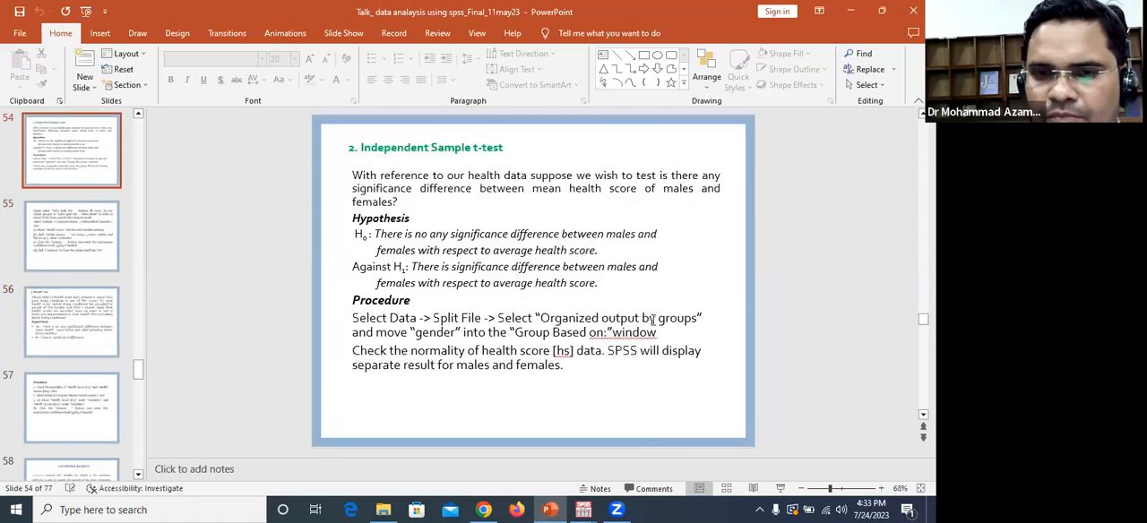
click(780, 489)
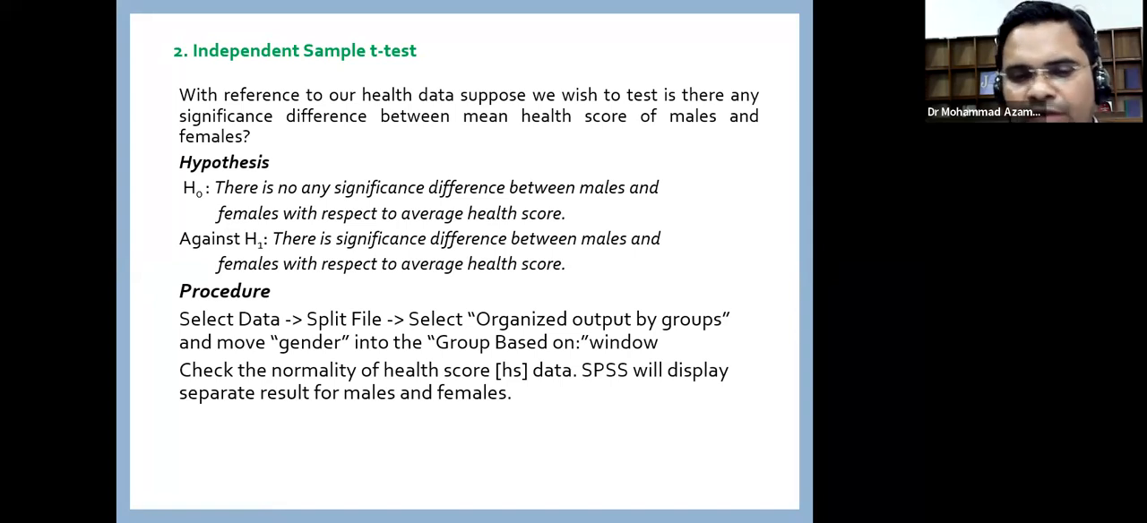
key(Escape)
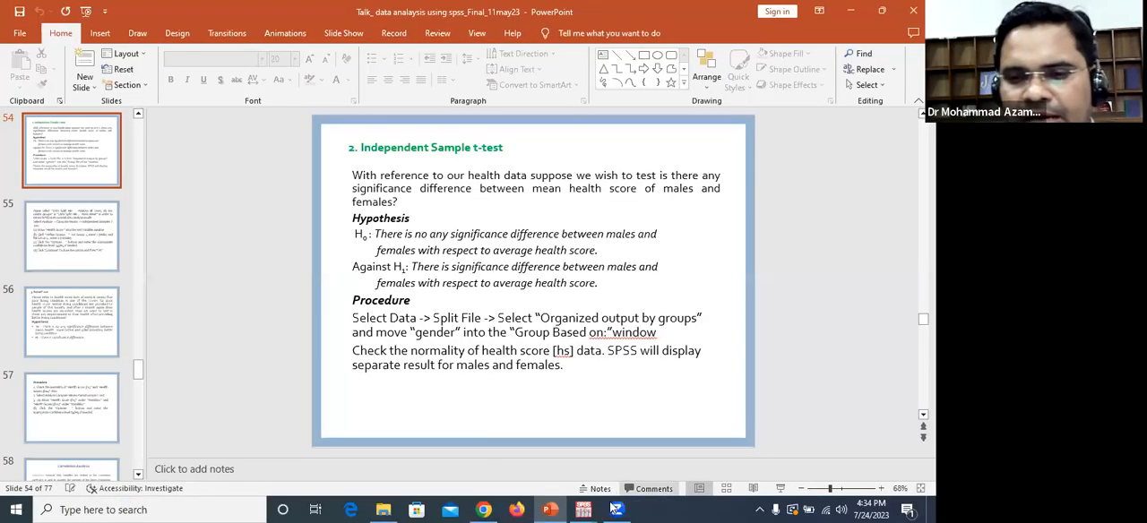
Step: Return to the SPSS output and compare the independent-samples results with the earlier One-Sample Test tables
mouse_move(585, 509)
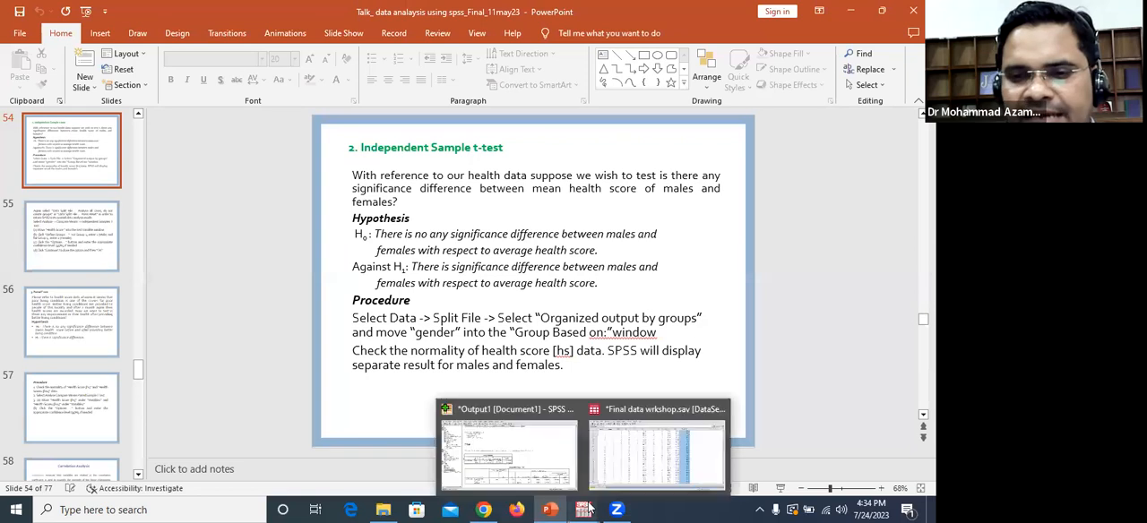
click(527, 463)
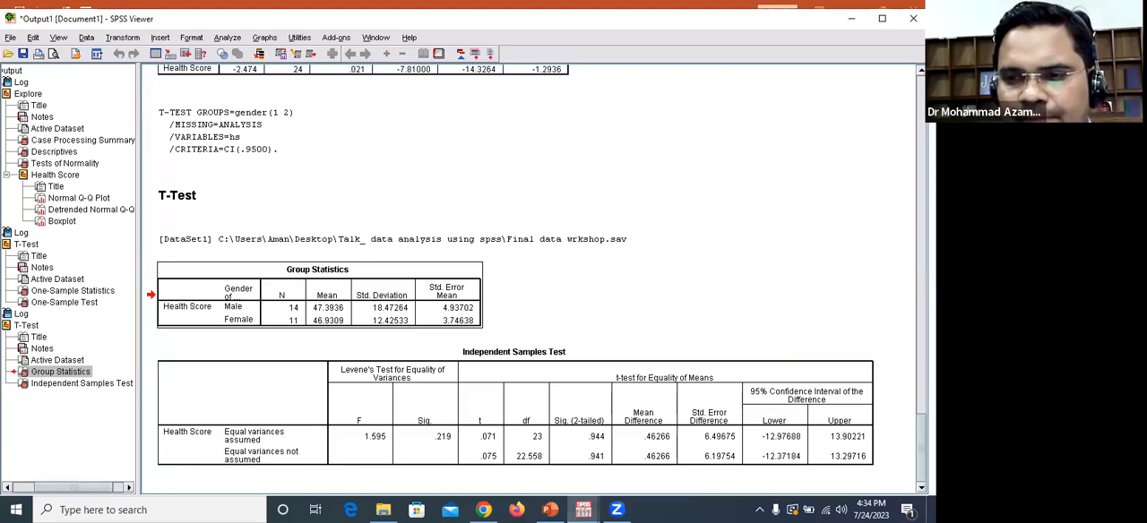
scroll(511, 270, up, 2)
scroll(510, 270, down, 2)
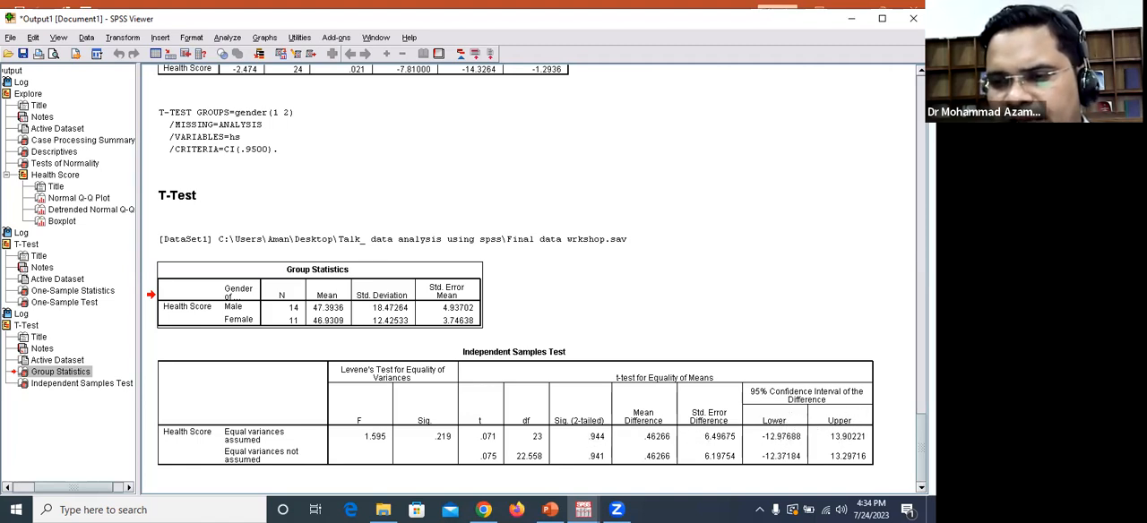
scroll(536, 272, up, 6)
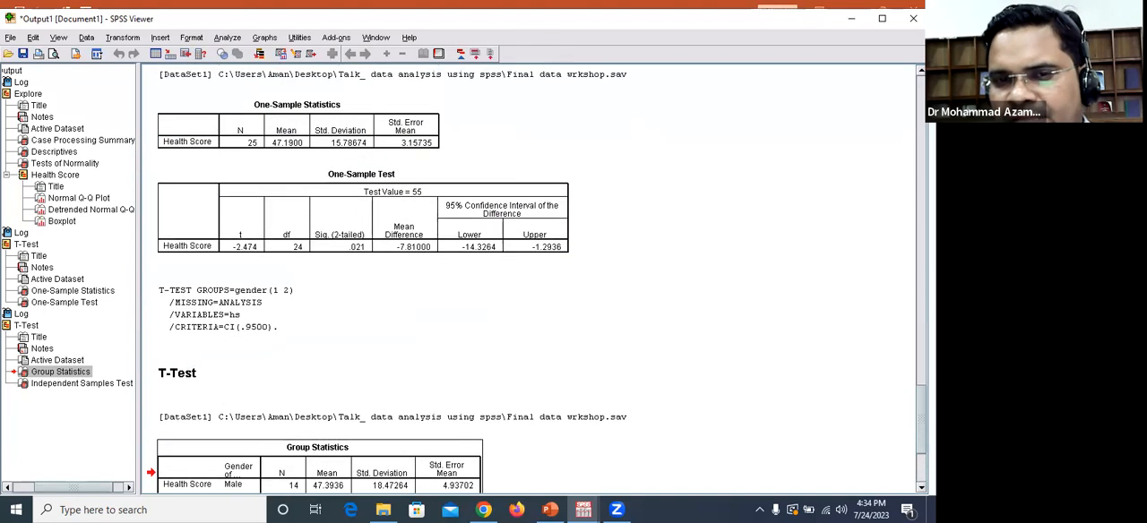
scroll(320, 456, up, 1)
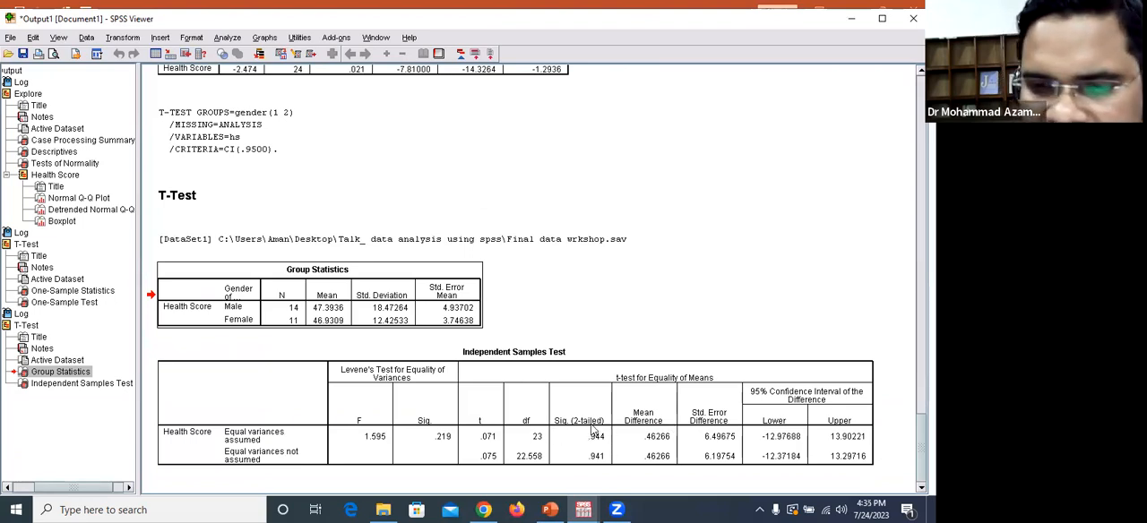
Step: Switch back to PowerPoint and present the Independent Sample t-test slide as a slide show
click(550, 509)
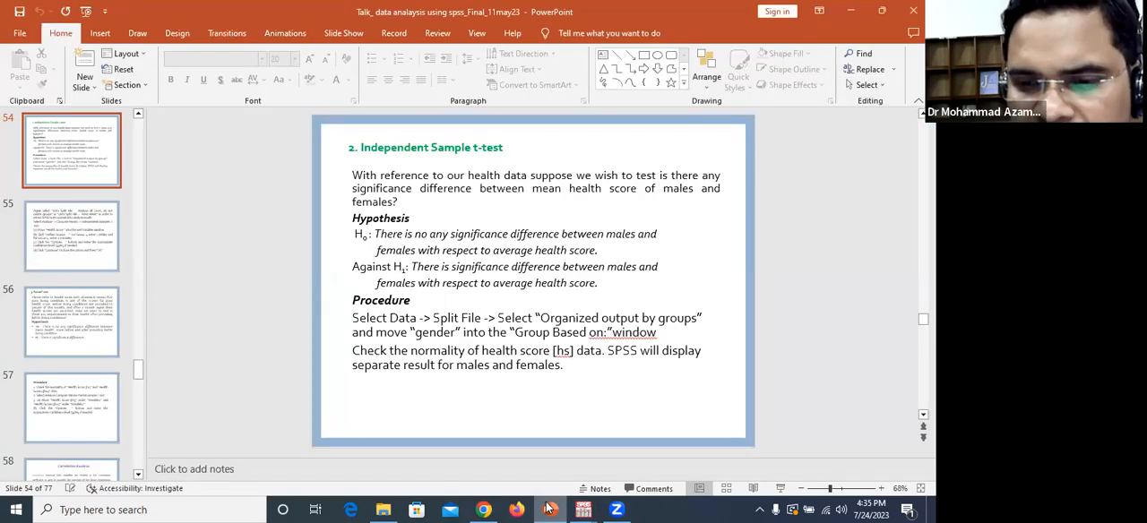
click(779, 490)
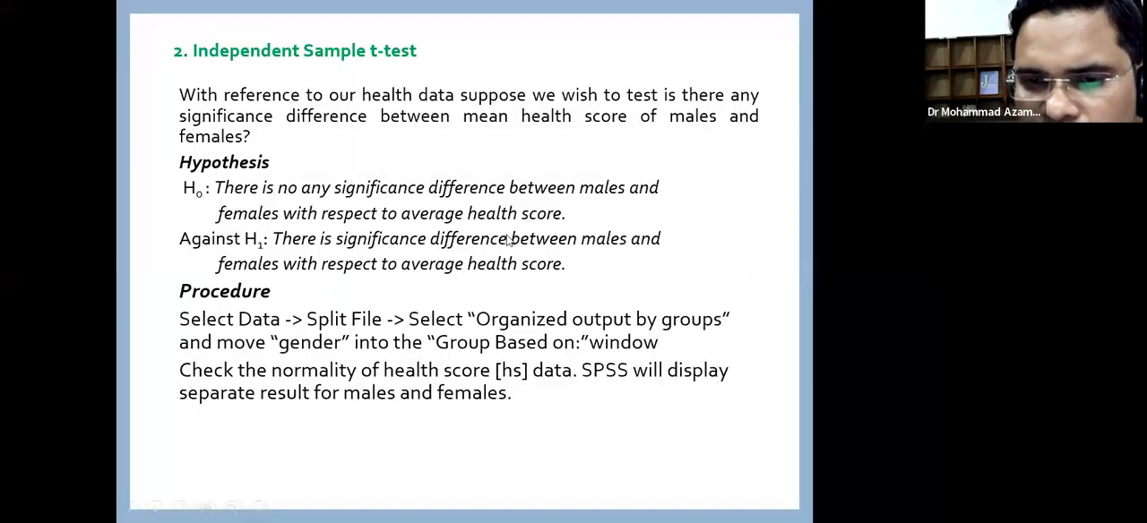